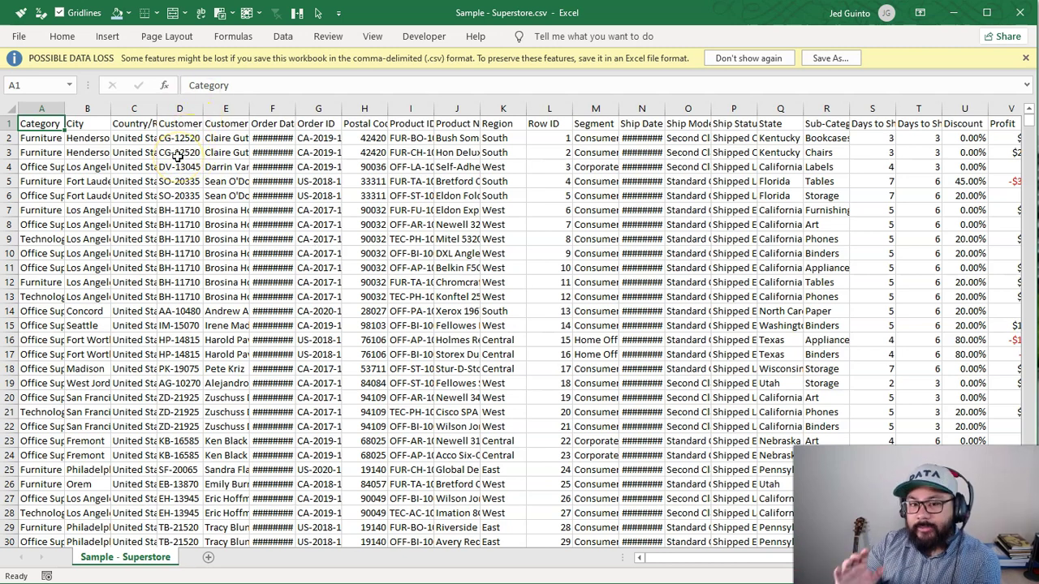
Pin the full ribbon and wrap the text of the column header row.
{"action": "left_click", "coordinate": [276, 224]}
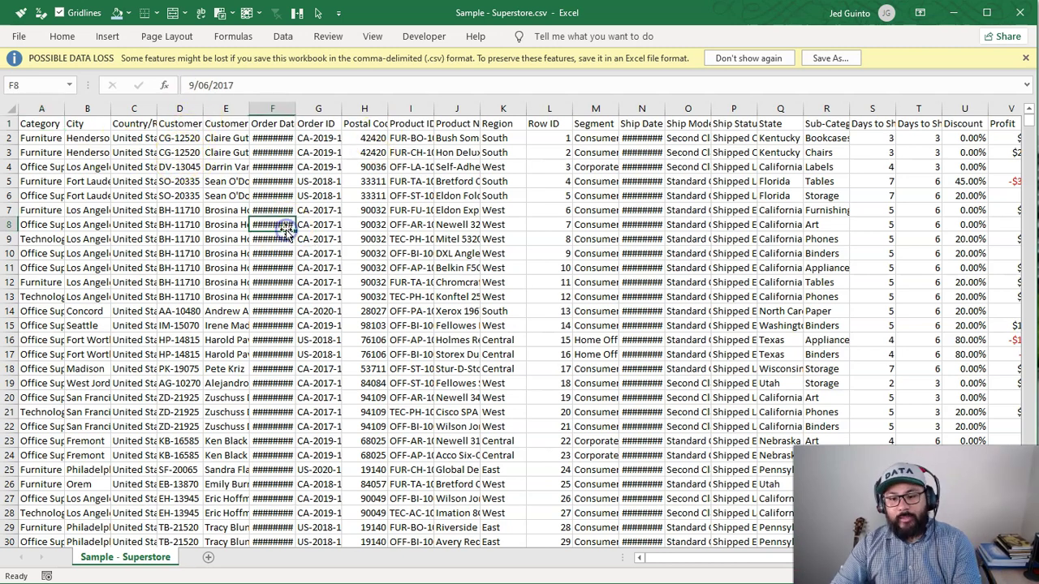
{"action": "key", "text": "ctrl+a"}
{"action": "left_click", "coordinate": [216, 126]}
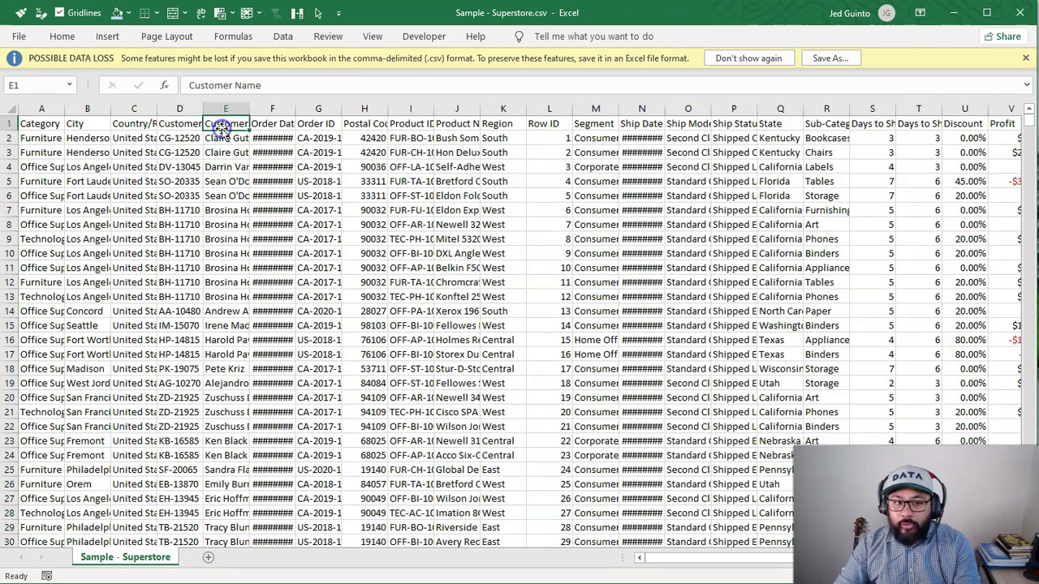
{"action": "double_click", "coordinate": [64, 37]}
{"action": "left_click", "coordinate": [389, 64]}
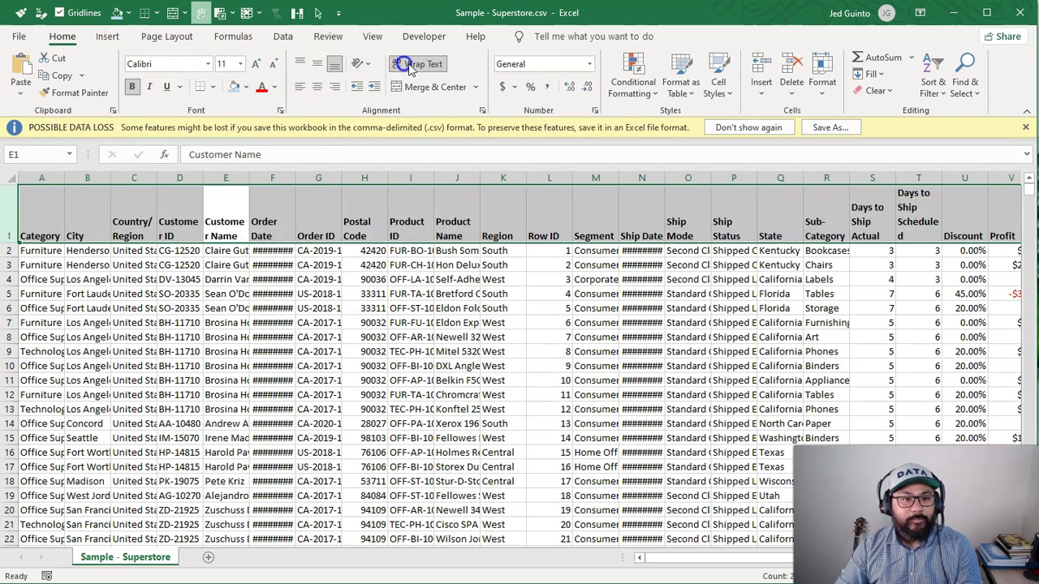
Centre all data horizontally and vertically, and autofit every column.
{"action": "left_click", "coordinate": [317, 294]}
{"action": "key", "text": "ctrl+a"}
{"action": "left_click", "coordinate": [318, 87]}
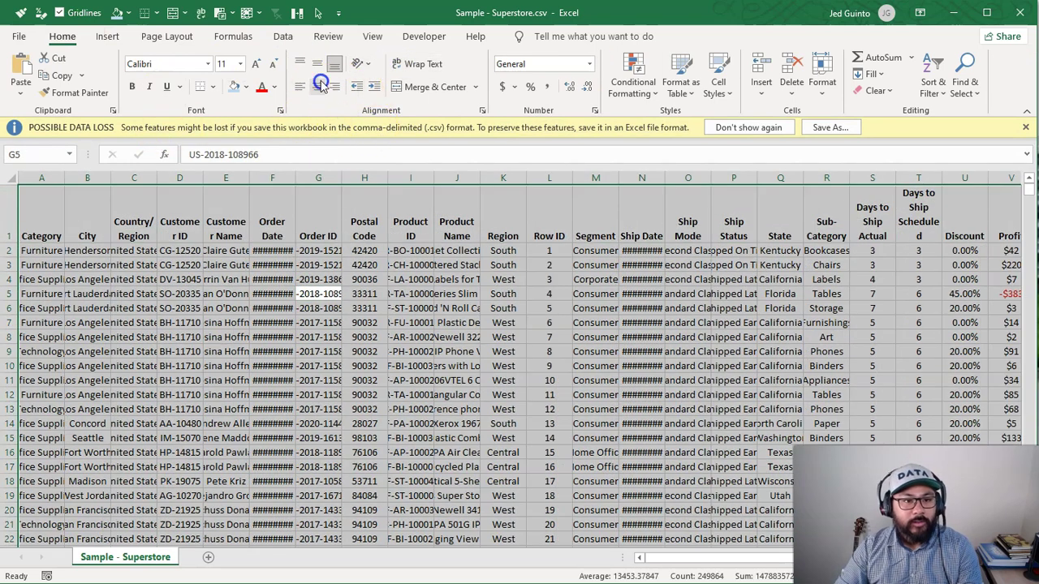
{"action": "left_click", "coordinate": [318, 64]}
{"action": "double_click", "coordinate": [249, 176]}
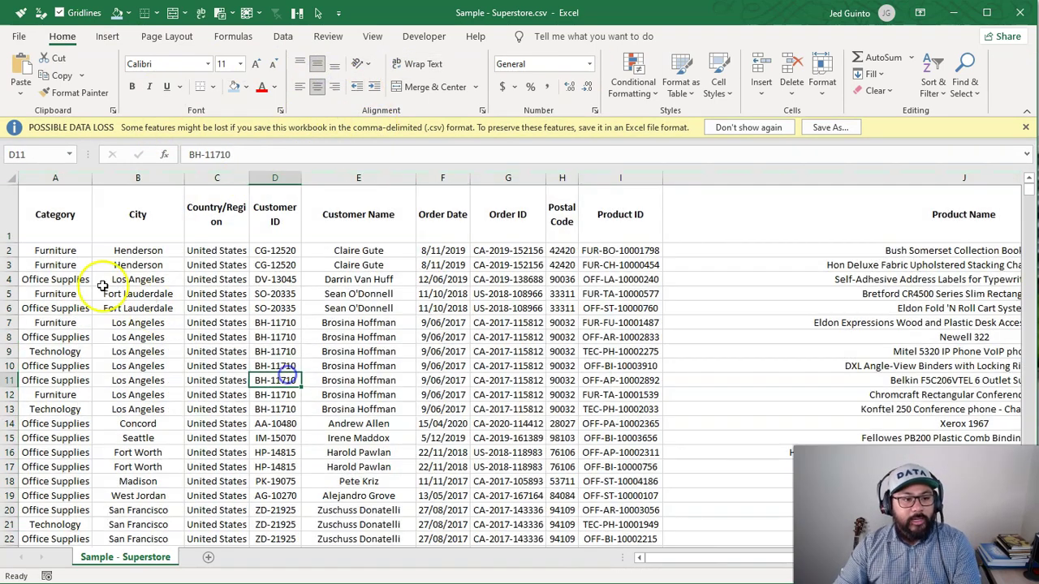
Fill the whole Category column yellow.
{"action": "left_click", "coordinate": [69, 265]}
{"action": "key", "text": "ctrl+space"}
{"action": "left_click", "coordinate": [246, 87]}
{"action": "left_click", "coordinate": [270, 222]}
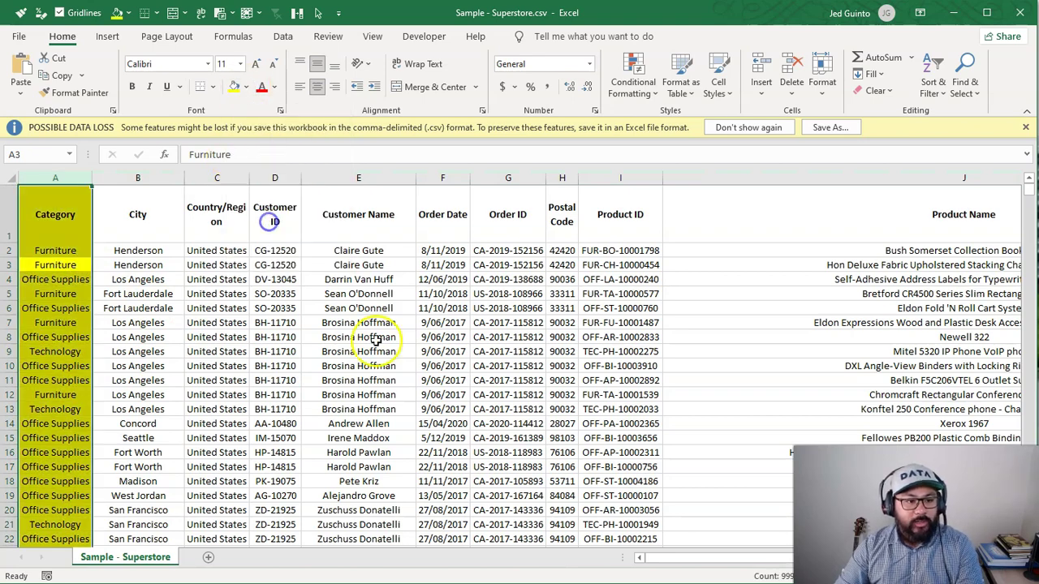
{"action": "left_click", "coordinate": [367, 351]}
{"action": "scroll", "coordinate": [598, 526], "scroll_direction": "down", "scroll_amount": 1}
{"action": "left_click_drag", "start_coordinate": [646, 560], "coordinate": [773, 560]}
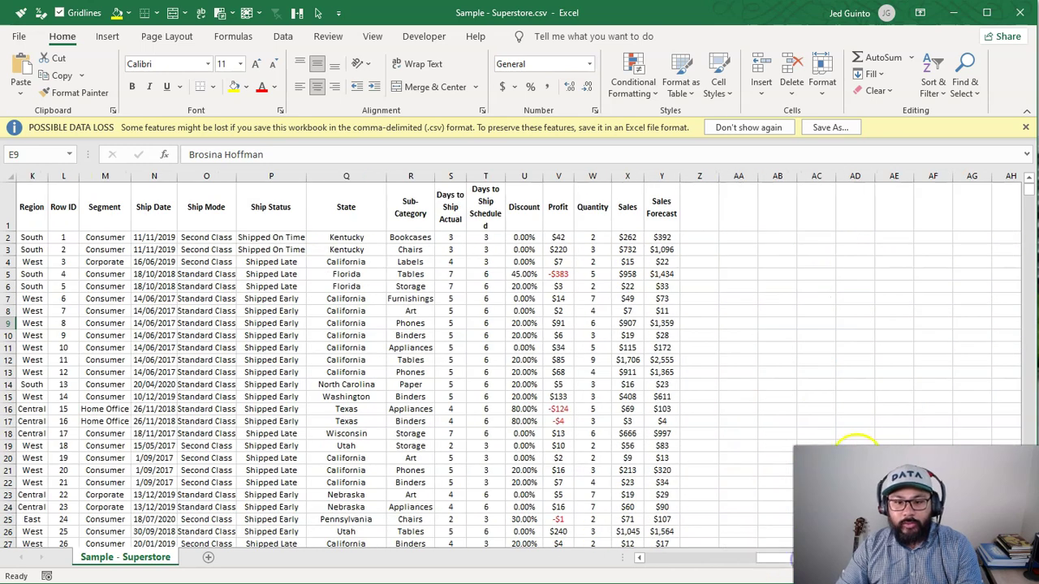
Fill the Quantity column yellow.
{"action": "left_click", "coordinate": [591, 176]}
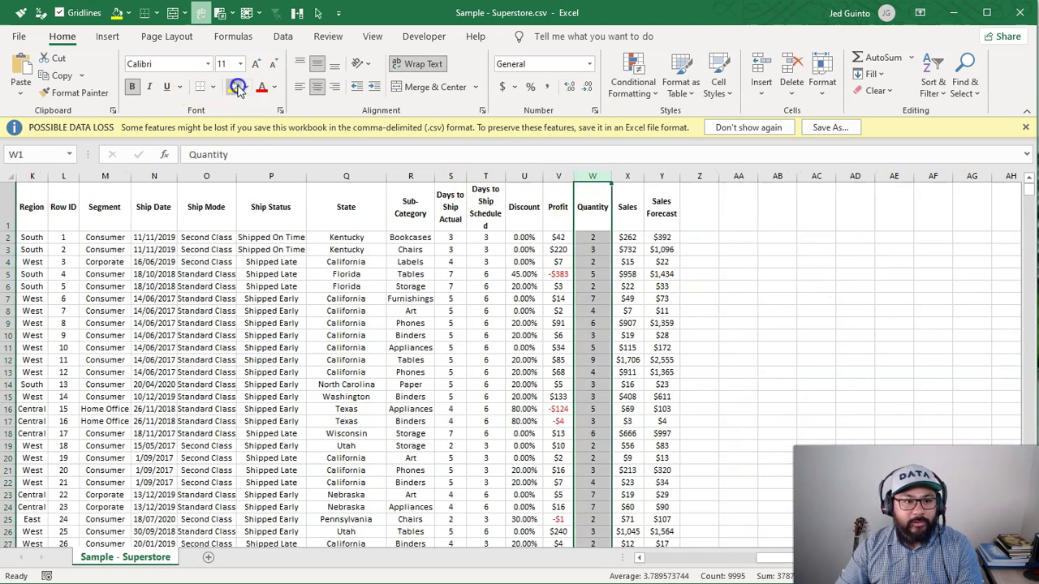
{"action": "left_click", "coordinate": [234, 86]}
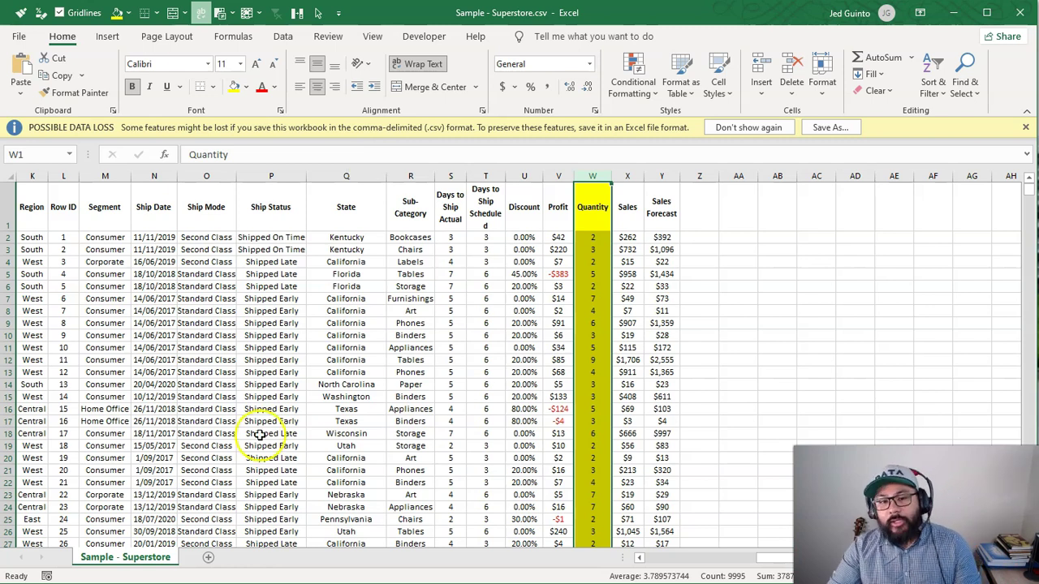
{"action": "left_click", "coordinate": [349, 383]}
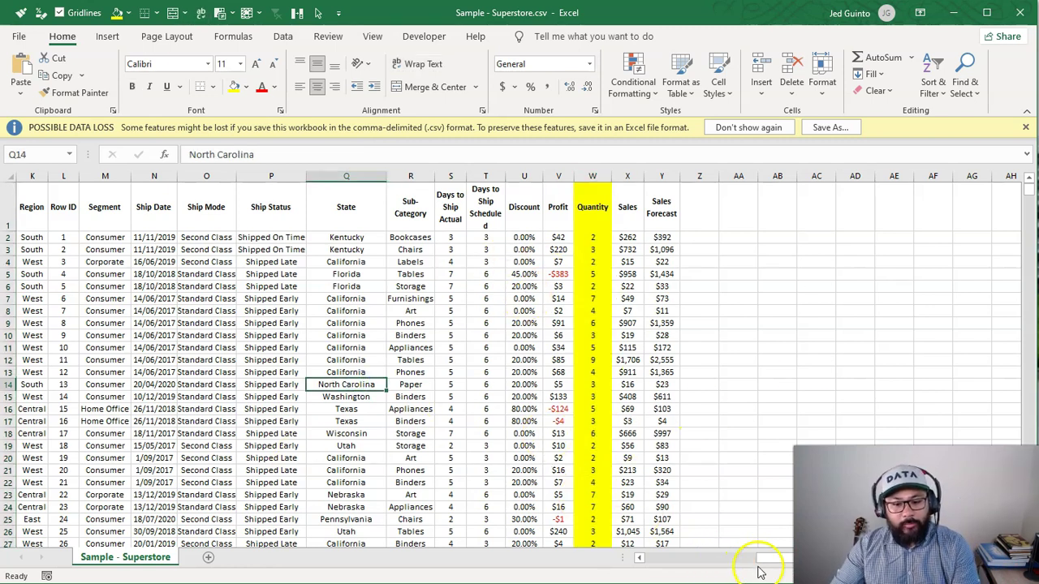
{"action": "left_click", "coordinate": [722, 558]}
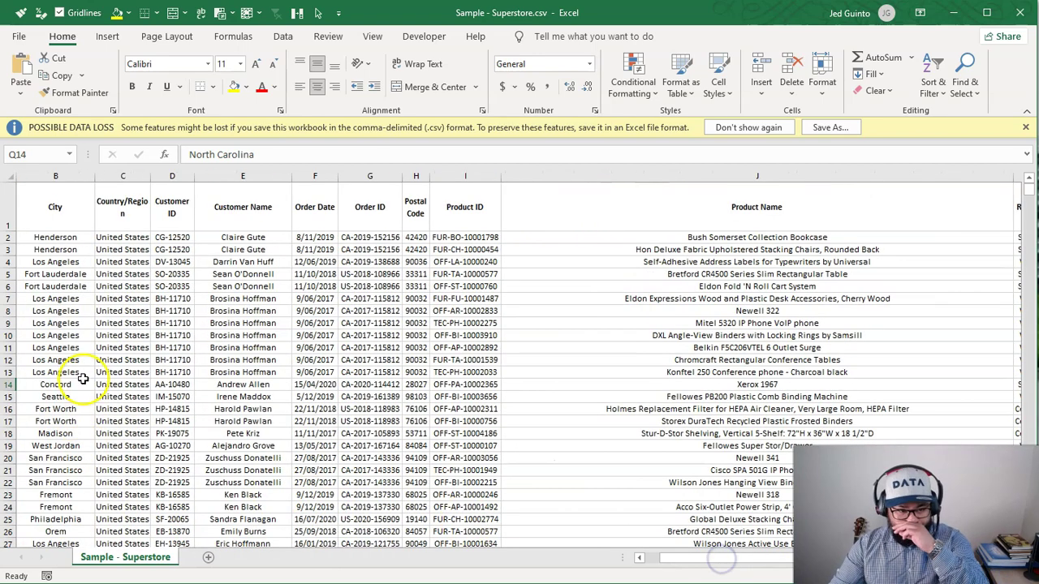
{"action": "left_click", "coordinate": [229, 313]}
{"action": "left_click", "coordinate": [642, 559]}
{"action": "left_click", "coordinate": [366, 347]}
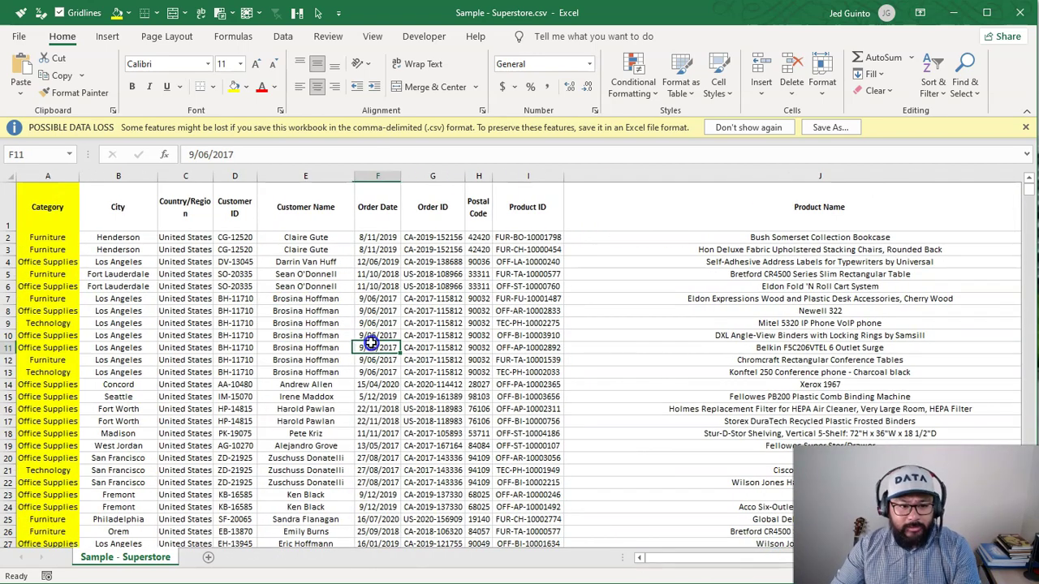
{"action": "key", "text": "ctrl+a"}
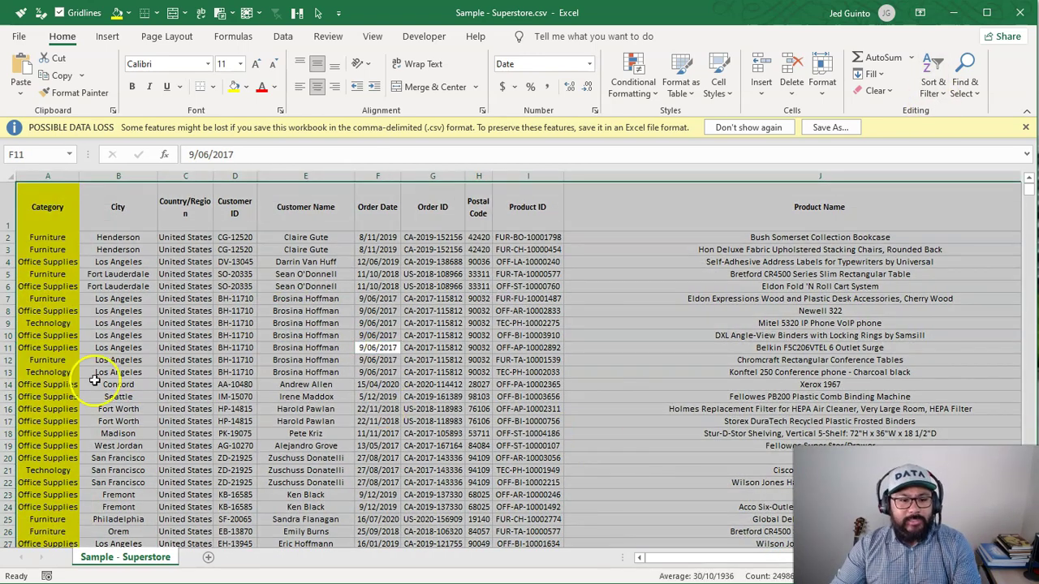
{"action": "left_click", "coordinate": [47, 173]}
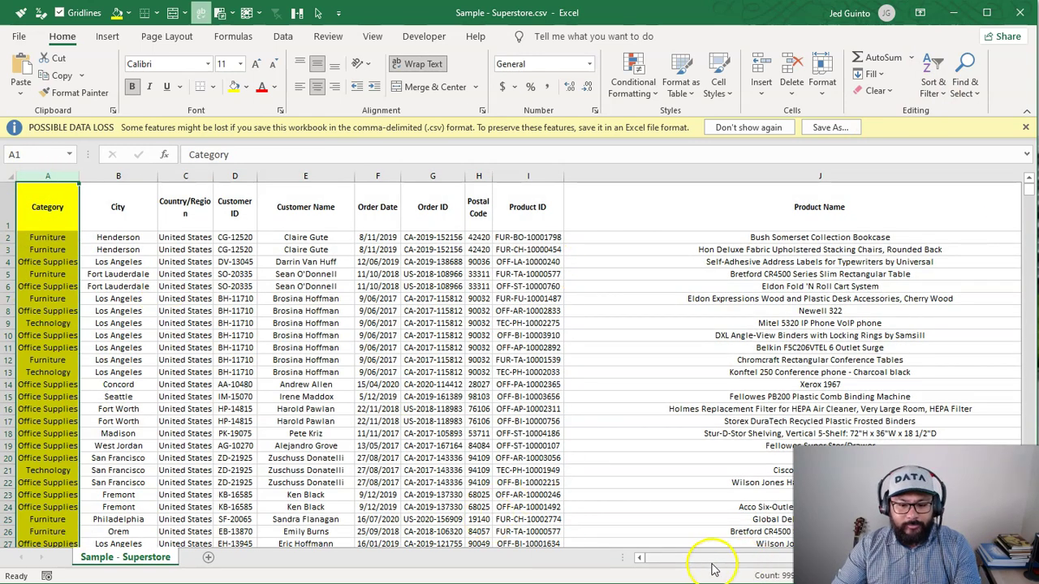
{"action": "left_click_drag", "start_coordinate": [711, 565], "coordinate": [756, 557]}
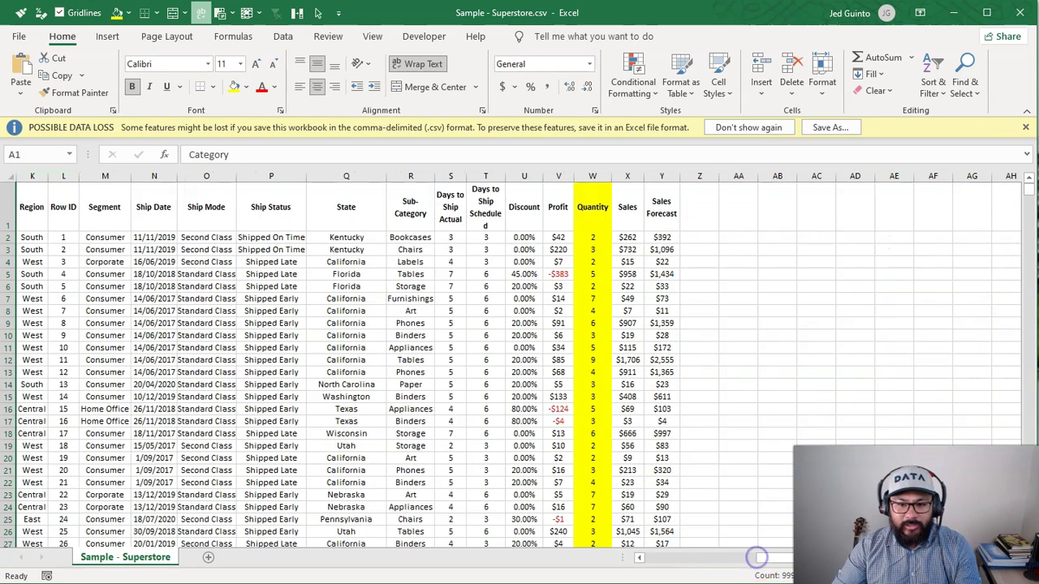
Cut the Quantity column, insert it as column B, and slightly widen Category.
{"action": "left_click", "coordinate": [593, 178]}
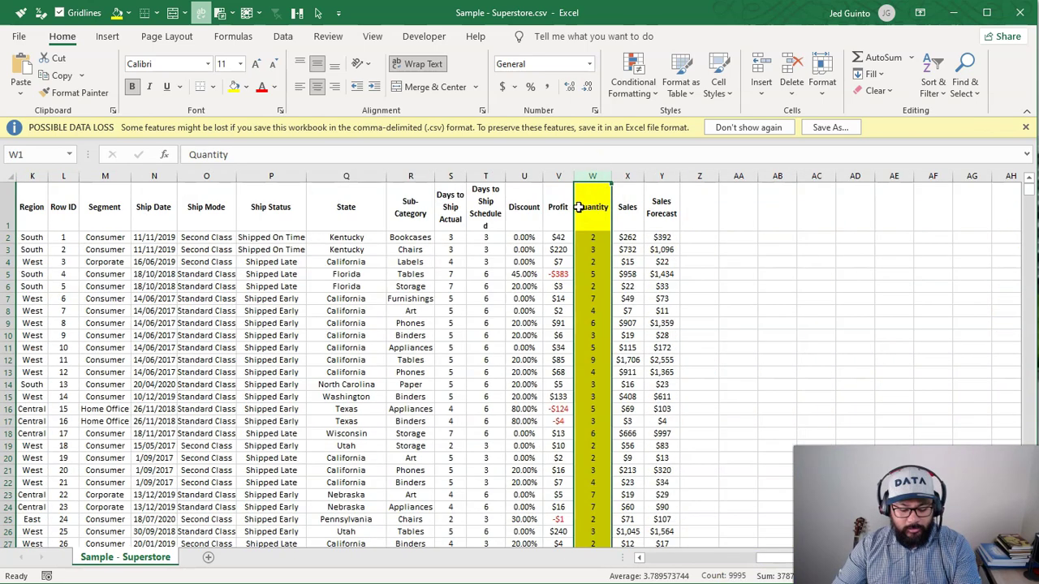
{"action": "key", "text": "ctrl+x"}
{"action": "key", "text": "ctrl+Home"}
{"action": "key", "text": "Right"}
{"action": "key", "text": "ctrl+shift+plus"}
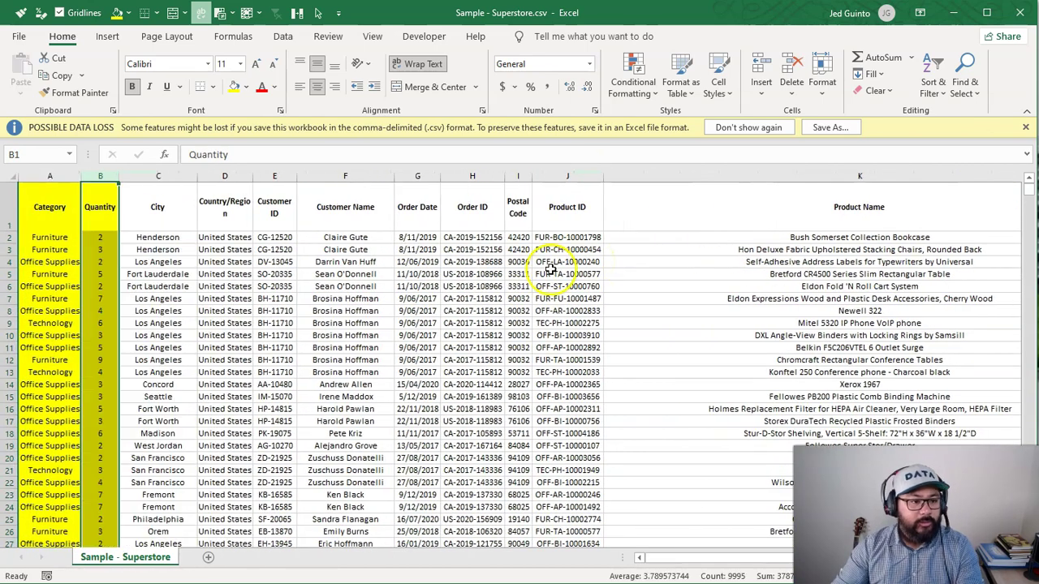
{"action": "left_click", "coordinate": [117, 260]}
{"action": "left_click_drag", "start_coordinate": [81, 177], "coordinate": [109, 178]}
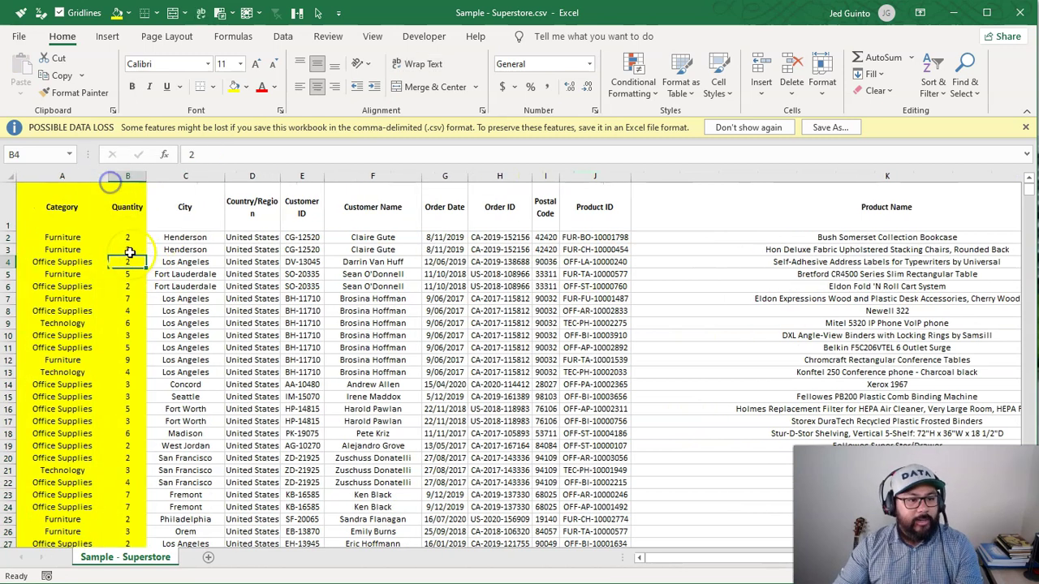
Select the Category and Quantity columns down to the last data row.
{"action": "left_click", "coordinate": [126, 240]}
{"action": "left_click", "coordinate": [51, 236]}
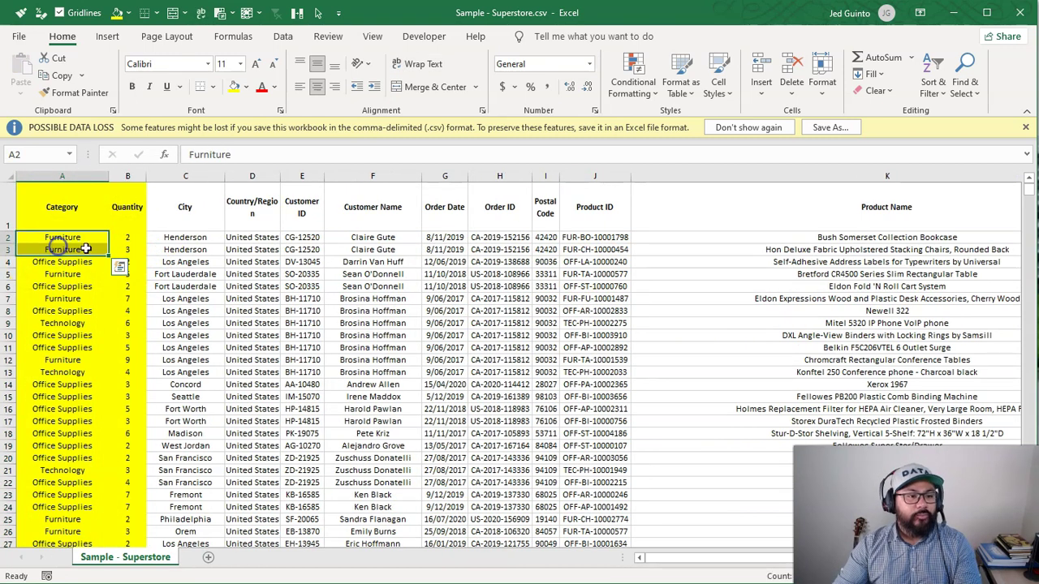
{"action": "left_click_drag", "start_coordinate": [62, 207], "coordinate": [127, 209]}
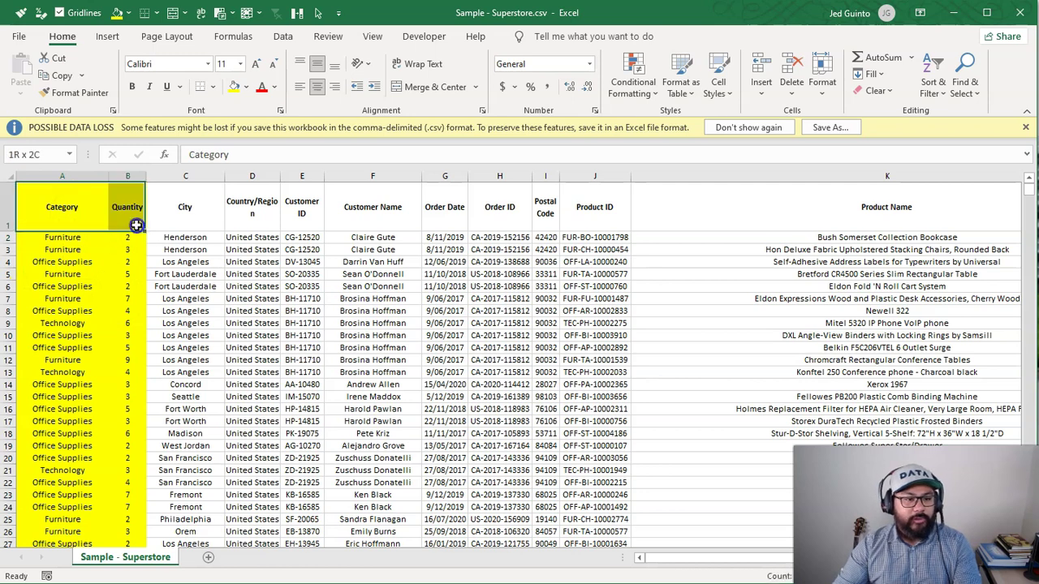
{"action": "key", "text": "ctrl+shift+Down"}
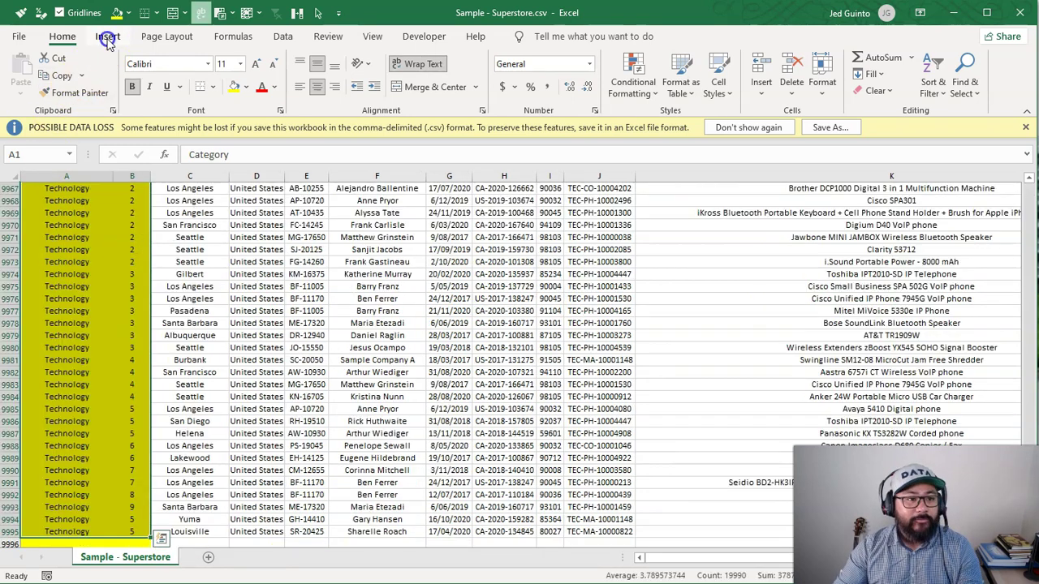
Insert a PivotTable on a new sheet with Category in Rows and Sum of Quantity in Values.
{"action": "left_click", "coordinate": [107, 36]}
{"action": "left_click", "coordinate": [43, 71]}
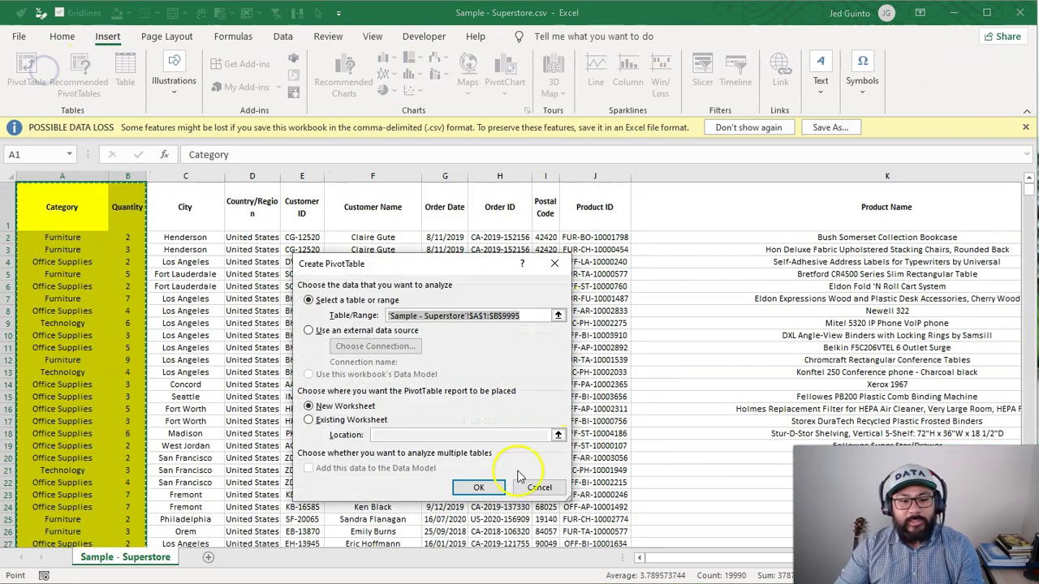
{"action": "left_click", "coordinate": [486, 485]}
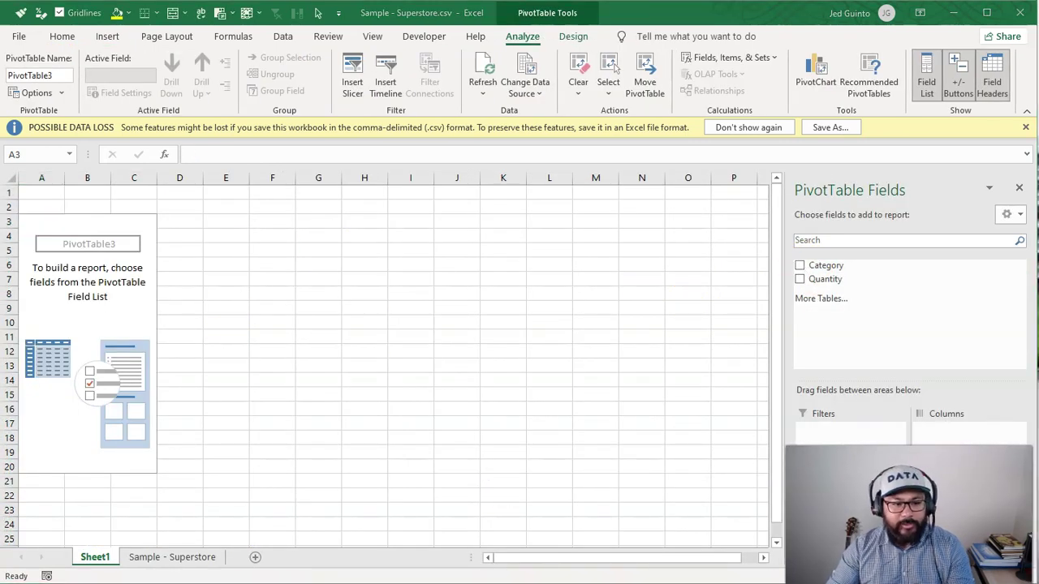
{"action": "left_click_drag", "start_coordinate": [832, 271], "coordinate": [846, 505]}
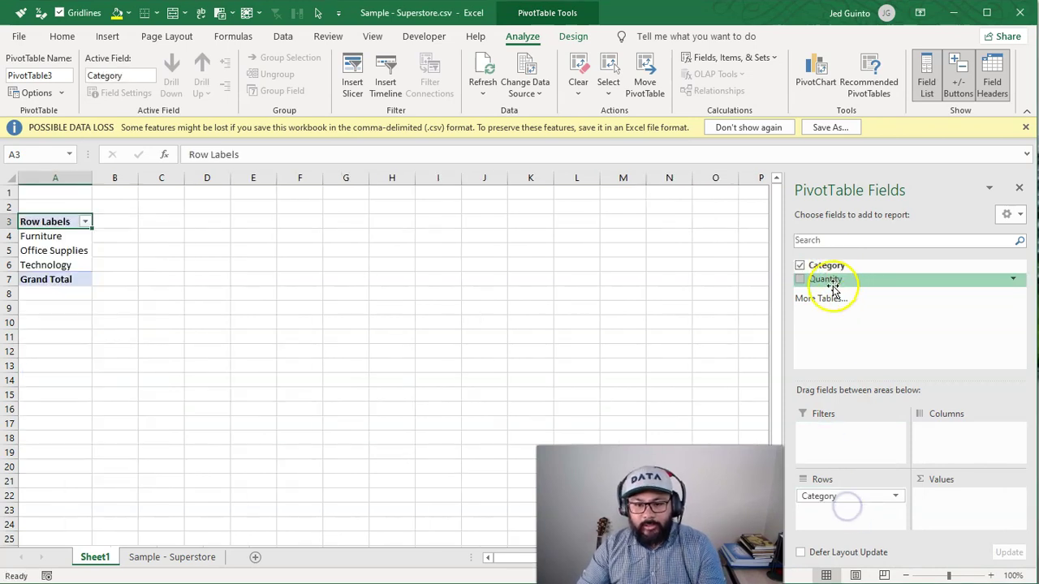
{"action": "left_click_drag", "start_coordinate": [836, 279], "coordinate": [982, 496]}
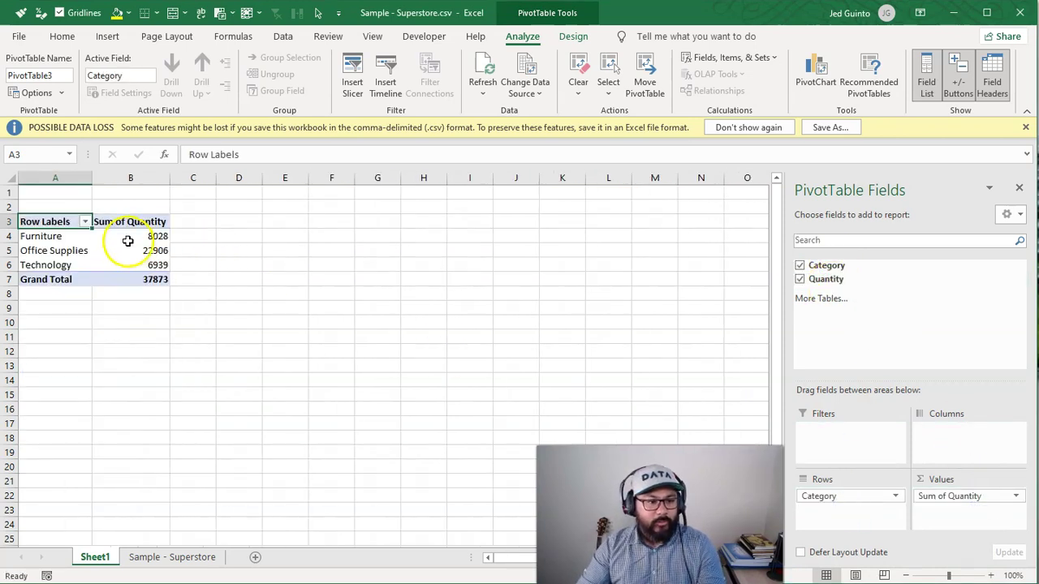
{"action": "left_click_drag", "start_coordinate": [138, 236], "coordinate": [82, 265]}
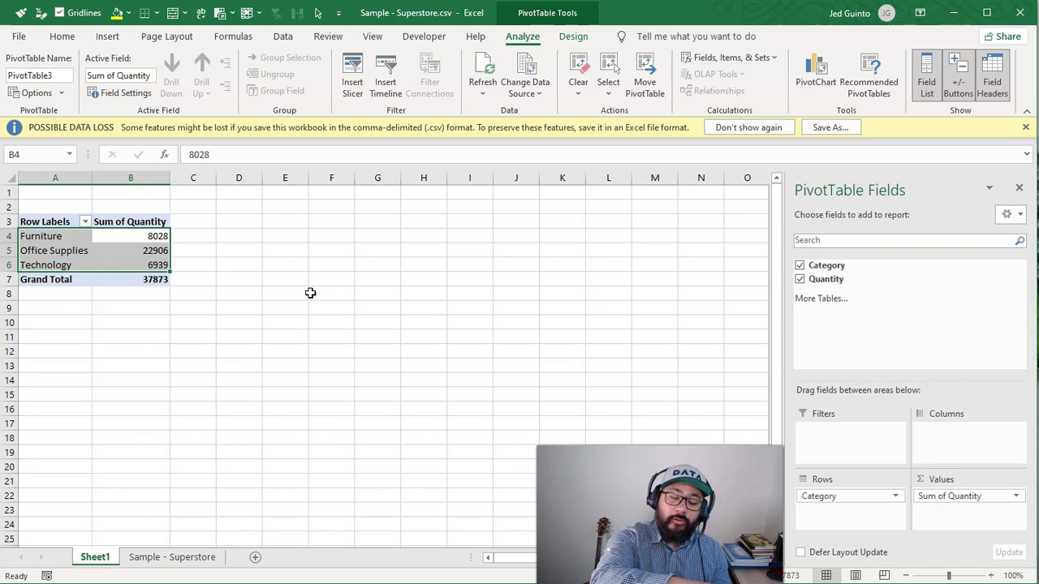
Glance at the Superstore data sheet, then go back to the Sheet1 pivot table.
{"action": "left_click", "coordinate": [204, 556]}
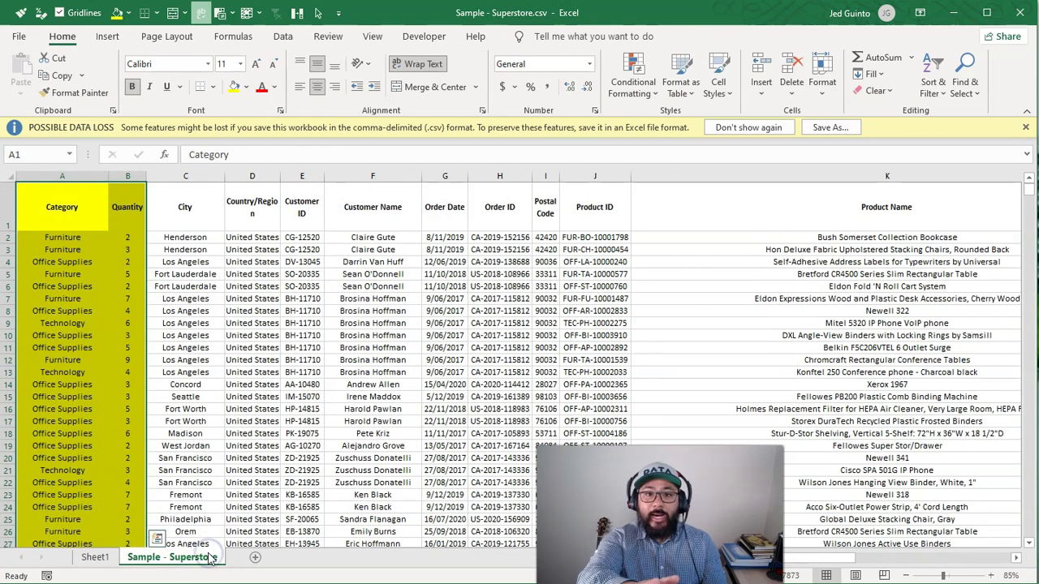
{"action": "left_click", "coordinate": [99, 557]}
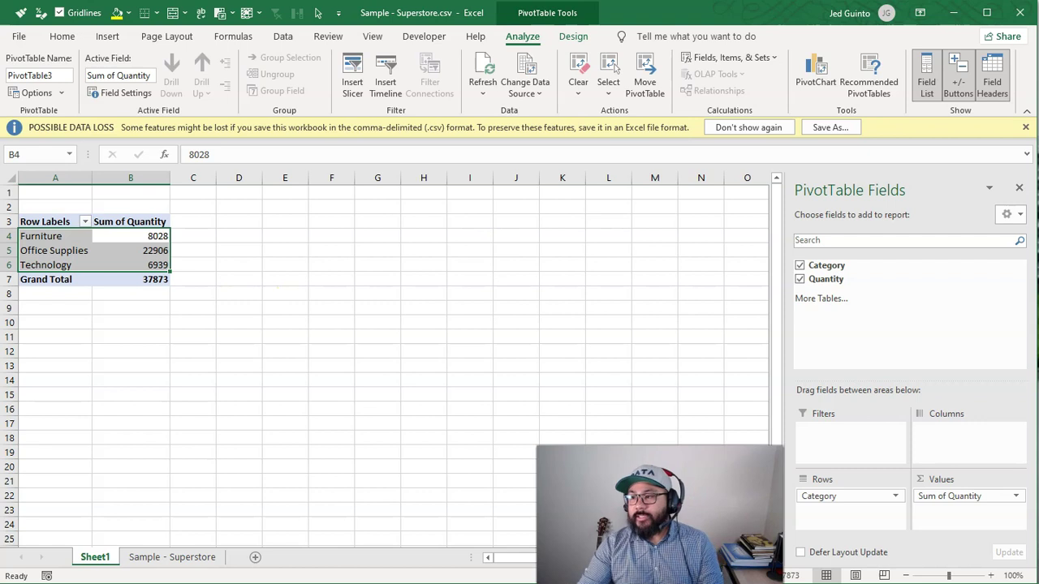
Open the Sample - Superstore table and start a new query design using it.
{"action": "left_click_drag", "start_coordinate": [1038, 111], "coordinate": [437, 23]}
{"action": "double_click", "coordinate": [438, 23]}
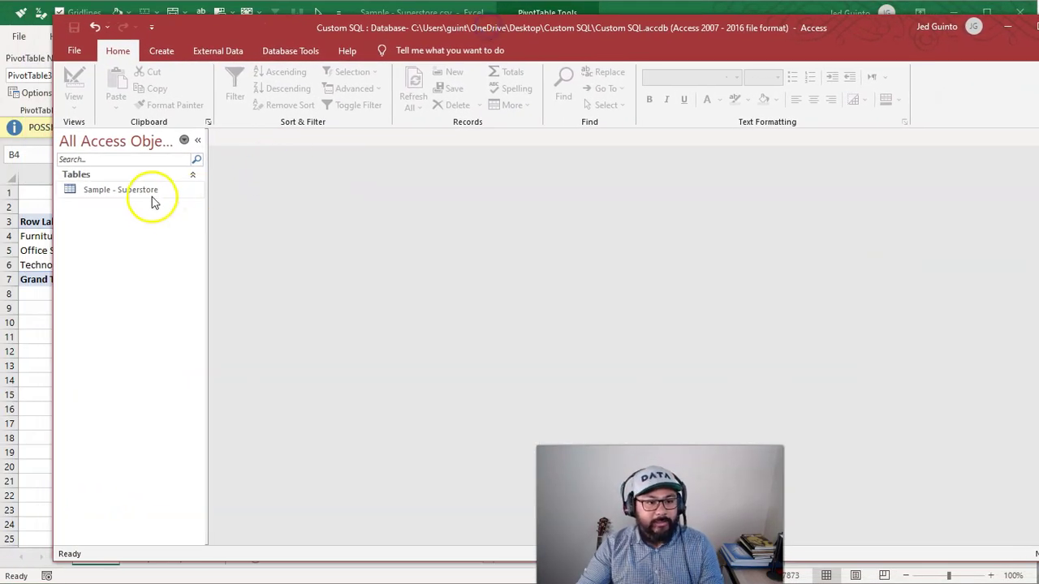
{"action": "double_click", "coordinate": [152, 193]}
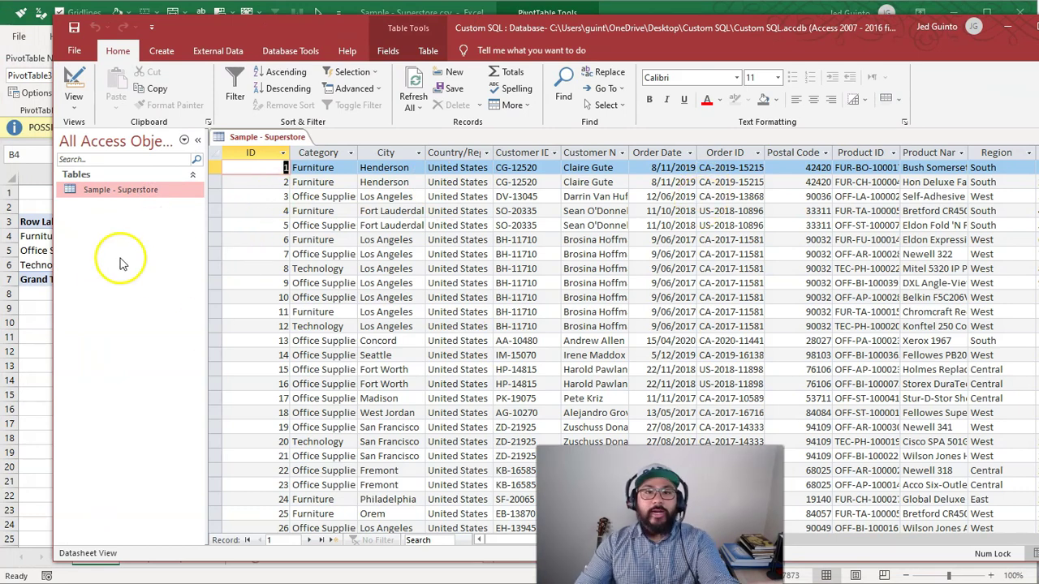
{"action": "left_click_drag", "start_coordinate": [278, 37], "coordinate": [349, 34]}
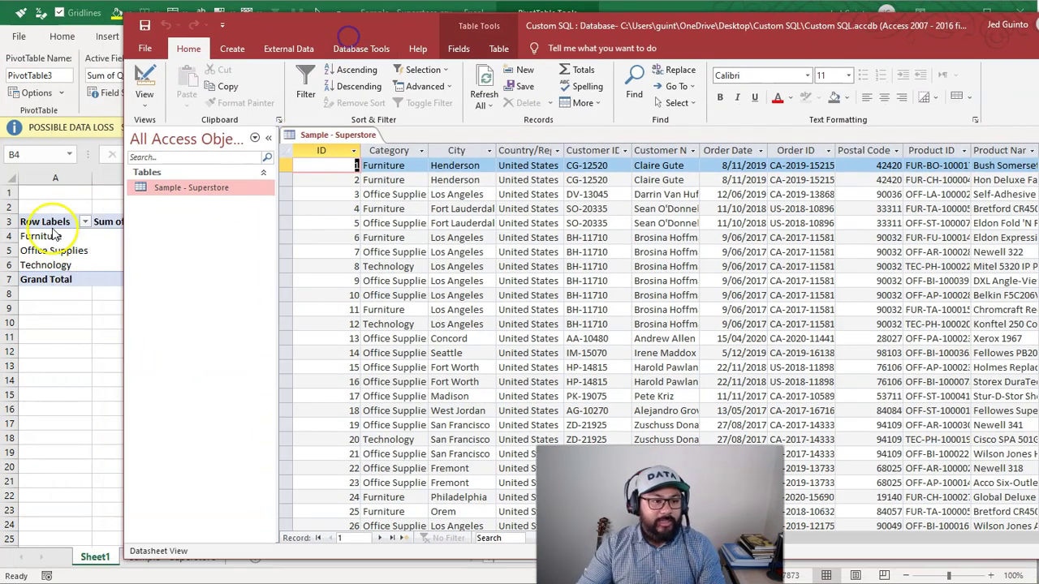
{"action": "left_click", "coordinate": [232, 49]}
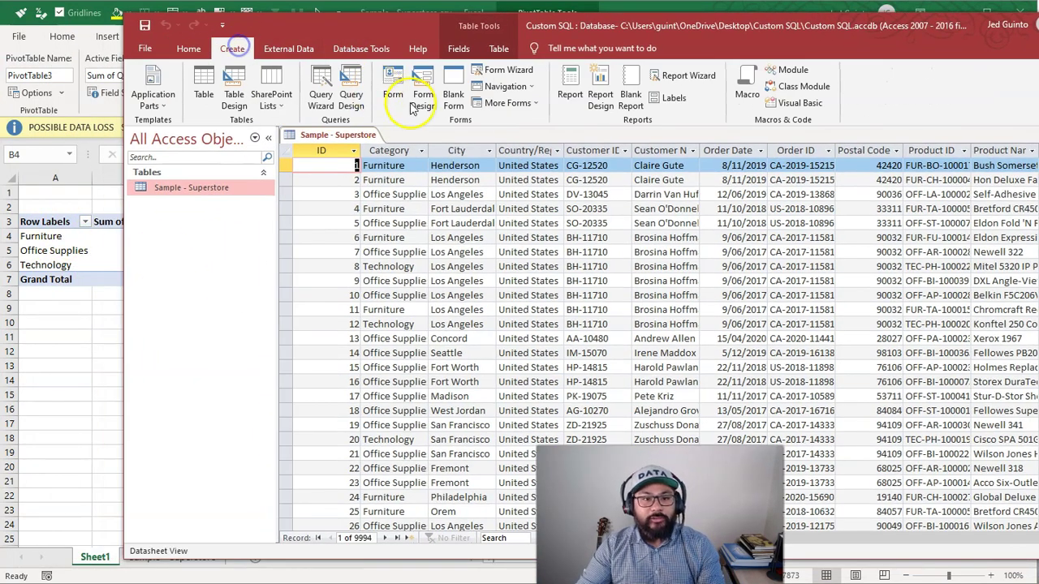
{"action": "left_click", "coordinate": [367, 94]}
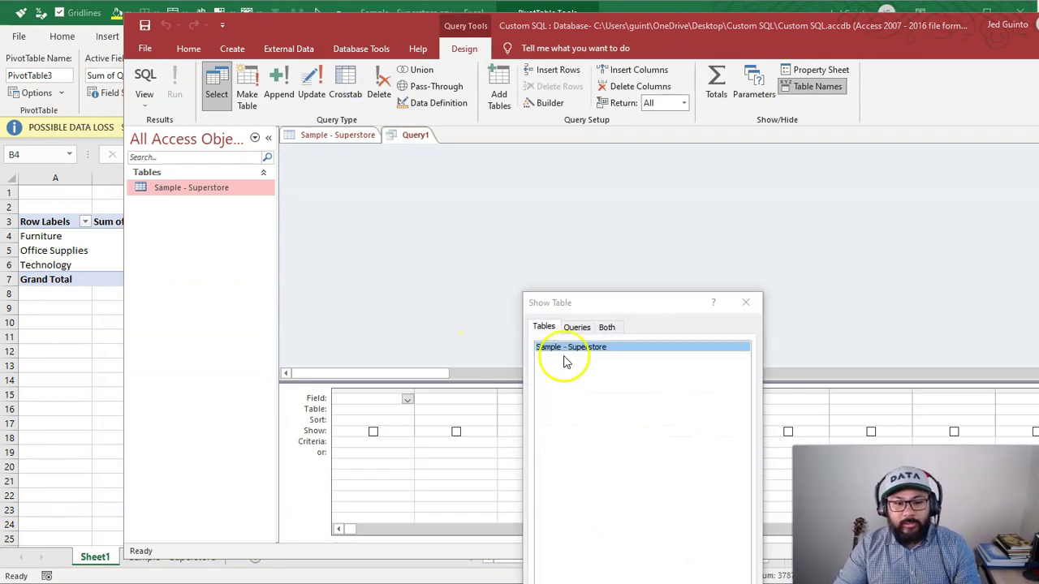
{"action": "double_click", "coordinate": [617, 353]}
{"action": "left_click", "coordinate": [745, 302]}
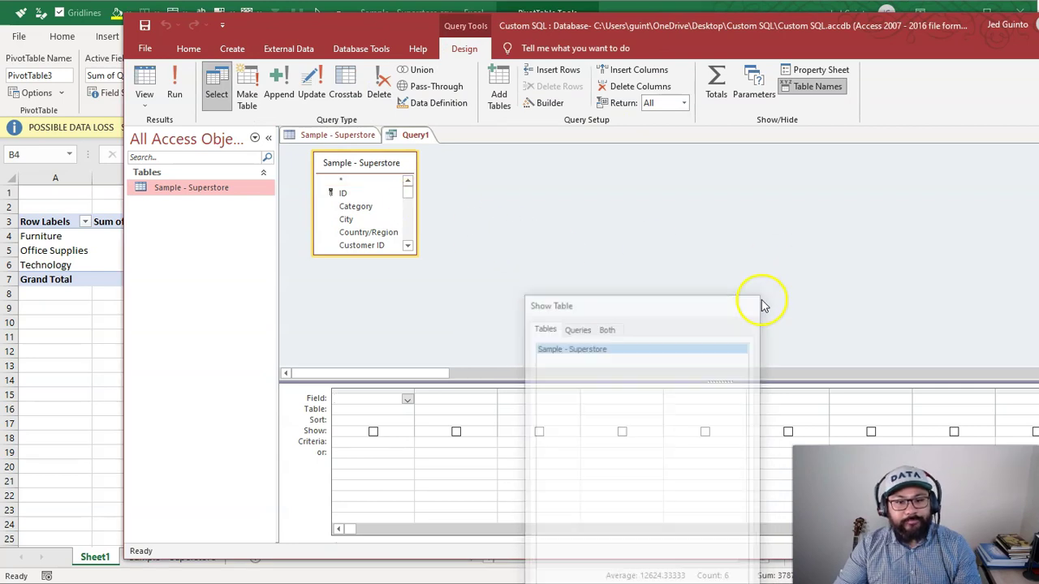
Add Category and Quantity, turn on Totals with Quantity as Sum, and run the query.
{"action": "double_click", "coordinate": [349, 206]}
{"action": "left_click_drag", "start_coordinate": [408, 186], "coordinate": [413, 239]}
{"action": "double_click", "coordinate": [363, 221]}
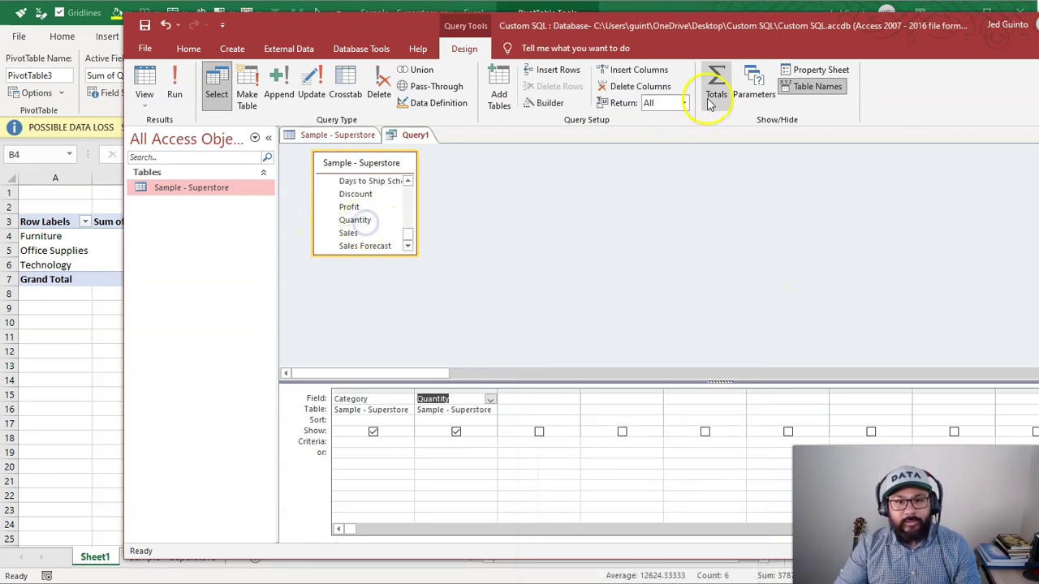
{"action": "left_click", "coordinate": [713, 88]}
{"action": "left_click", "coordinate": [490, 421]}
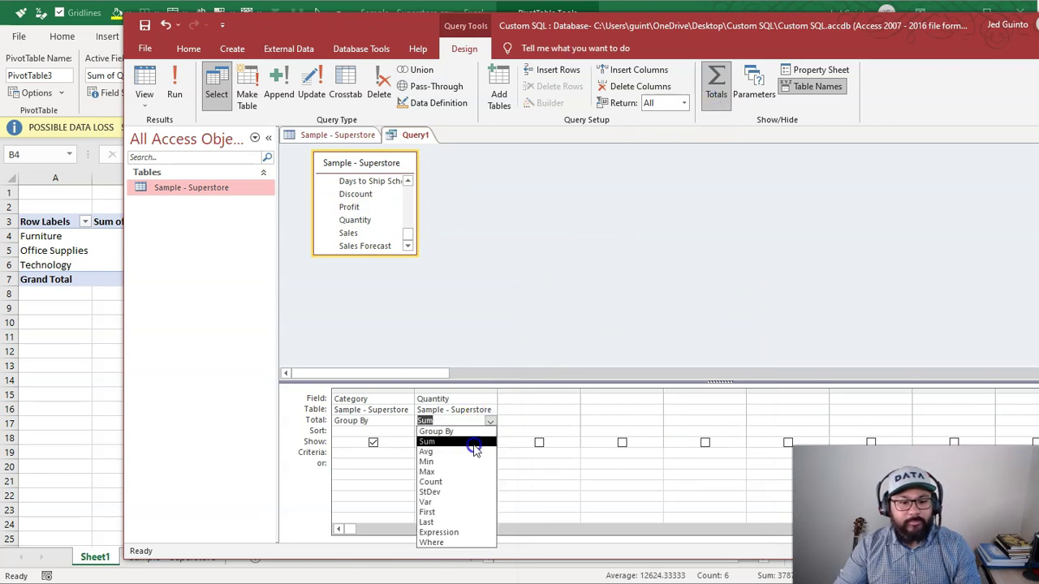
{"action": "left_click", "coordinate": [473, 443]}
{"action": "left_click", "coordinate": [175, 89]}
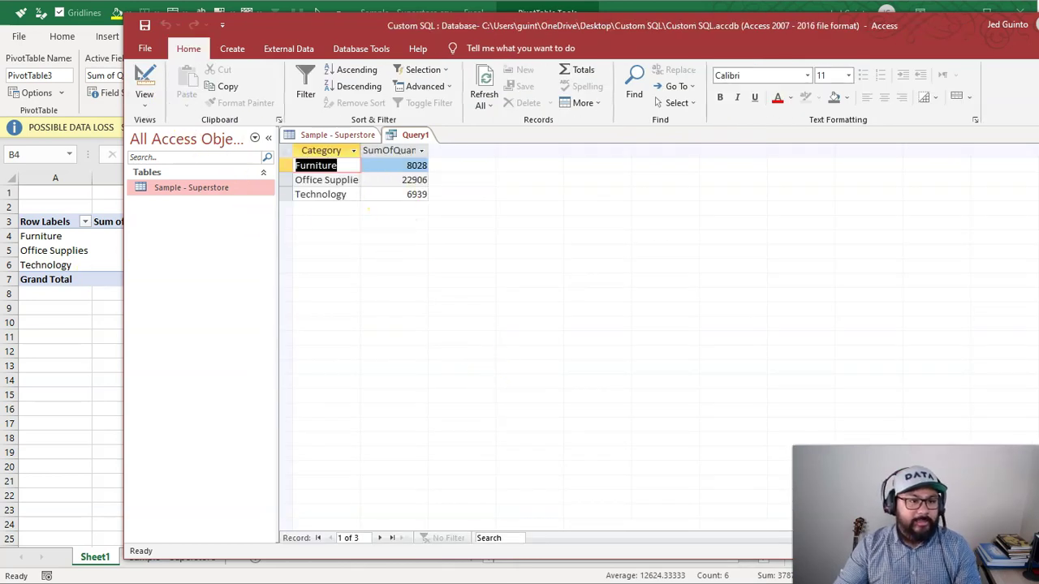
Save Query1 as 'Quantity Extraction'.
{"action": "left_click_drag", "start_coordinate": [252, 29], "coordinate": [336, 34]}
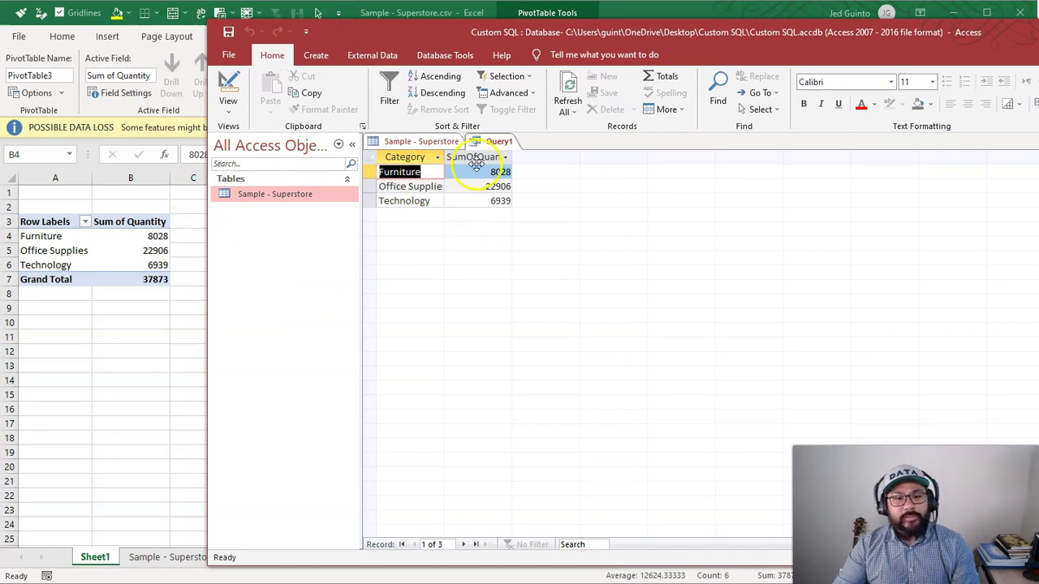
{"action": "right_click", "coordinate": [492, 143]}
{"action": "left_click", "coordinate": [521, 156]}
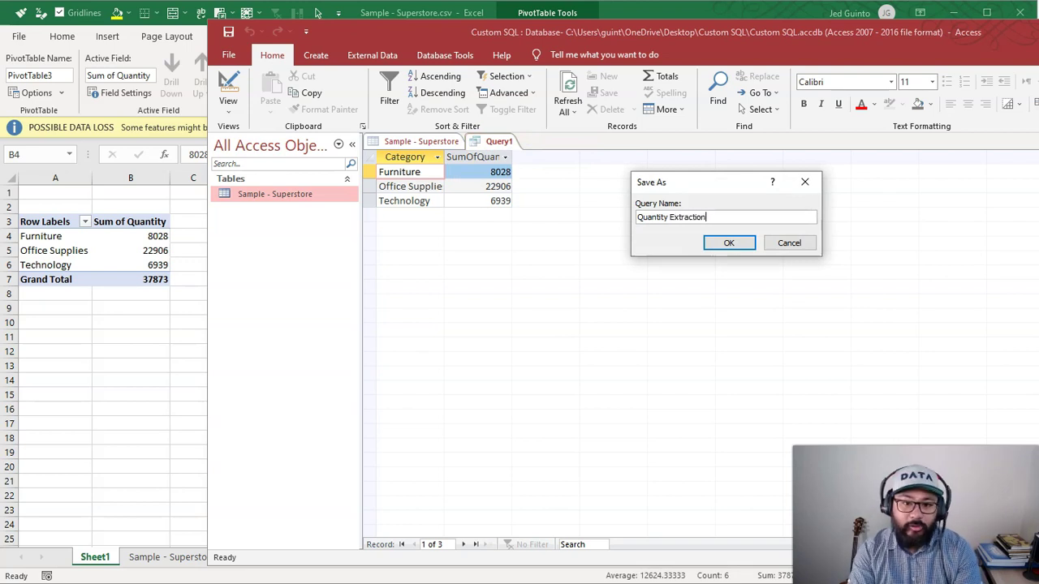
{"action": "left_click", "coordinate": [729, 243]}
Close the Quantity Extraction and Sample - Superstore tabs.
{"action": "left_click", "coordinate": [538, 141]}
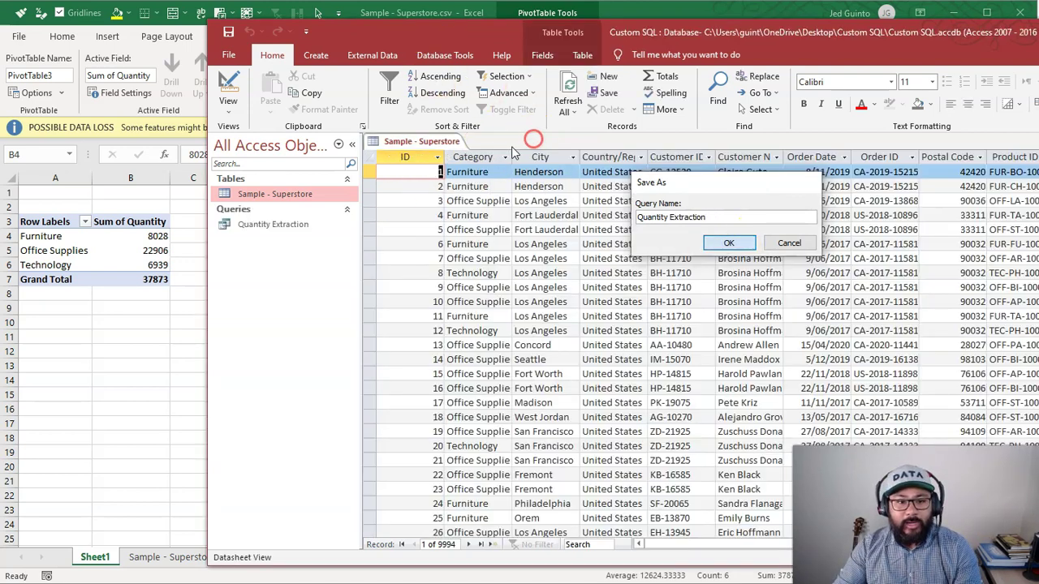
{"action": "left_click", "coordinate": [793, 244]}
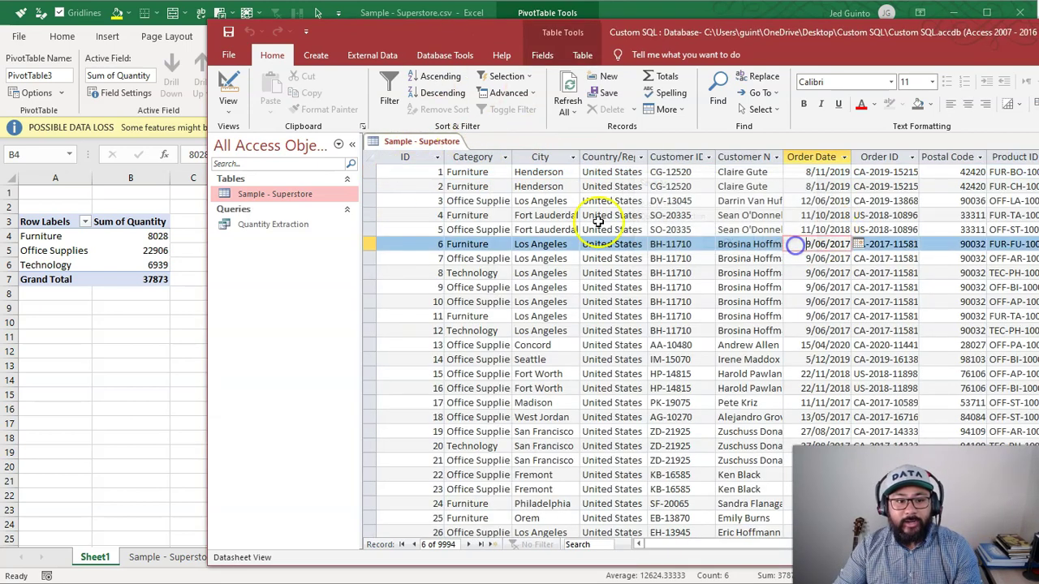
{"action": "left_click", "coordinate": [292, 224]}
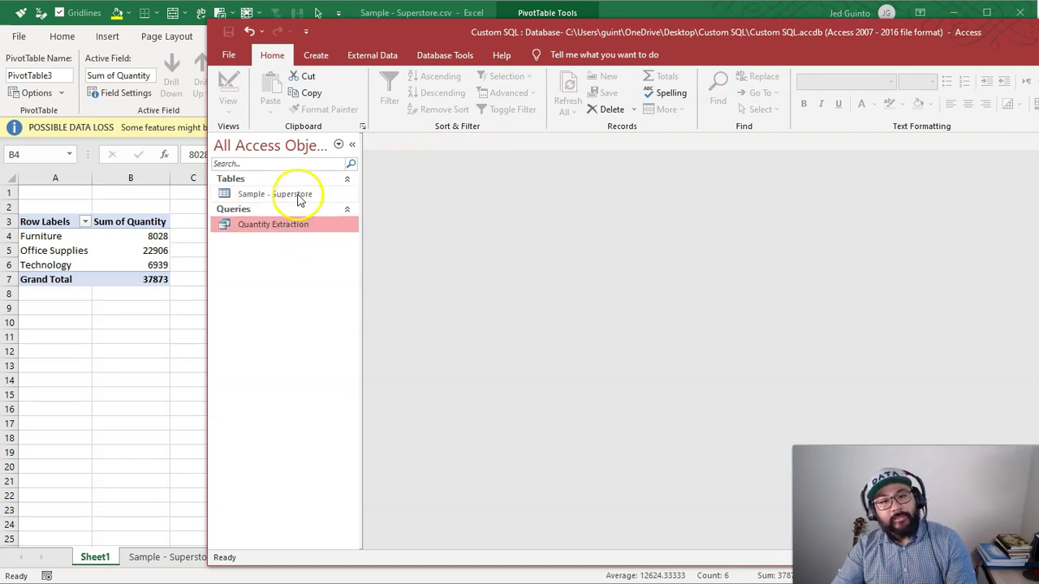
{"action": "left_click", "coordinate": [298, 195]}
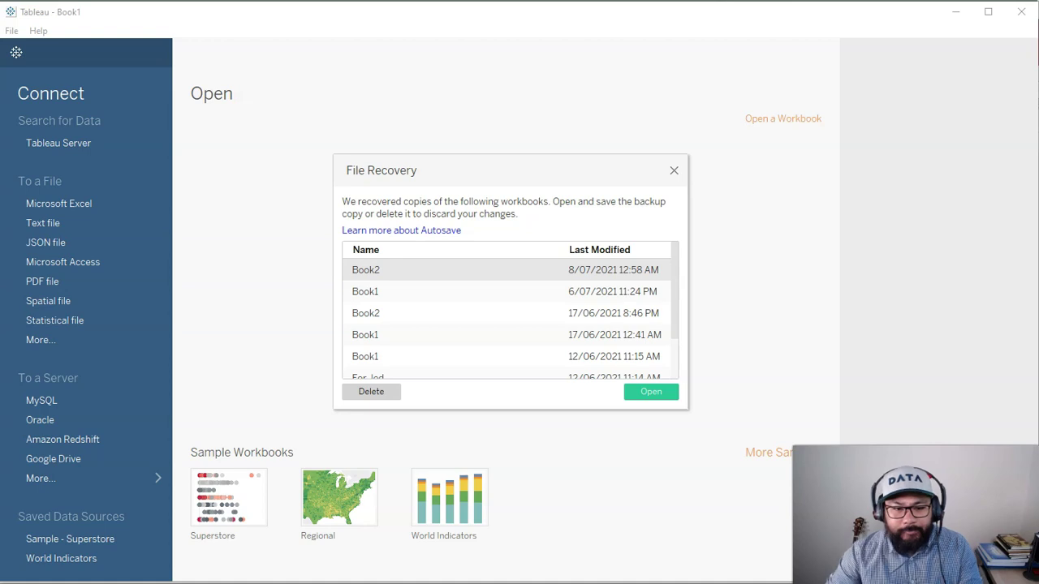
Dismiss File Recovery and connect to the Custom SQL.accdb Microsoft Access database.
{"action": "left_click", "coordinate": [673, 170]}
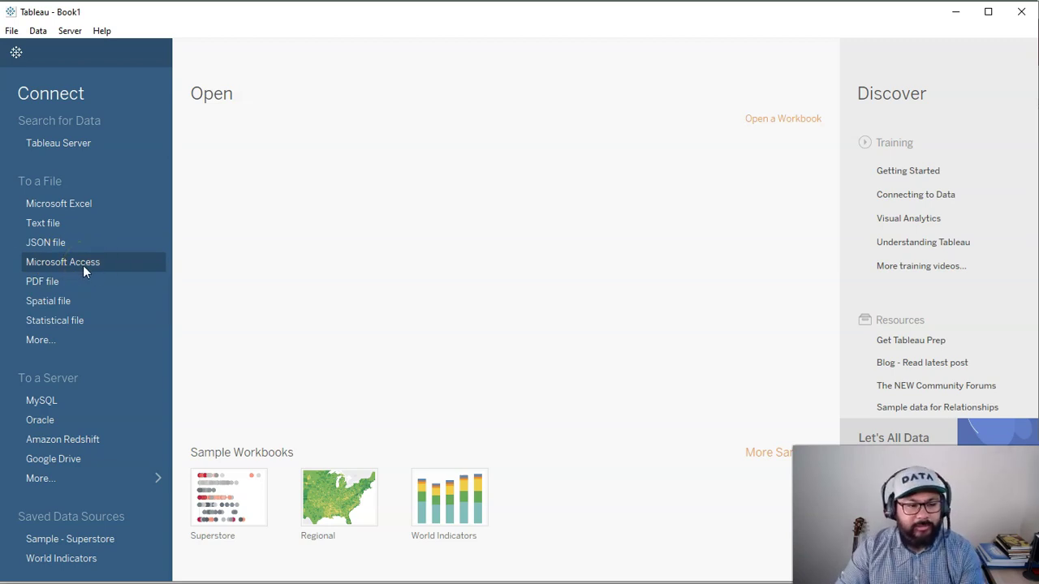
{"action": "left_click", "coordinate": [83, 265]}
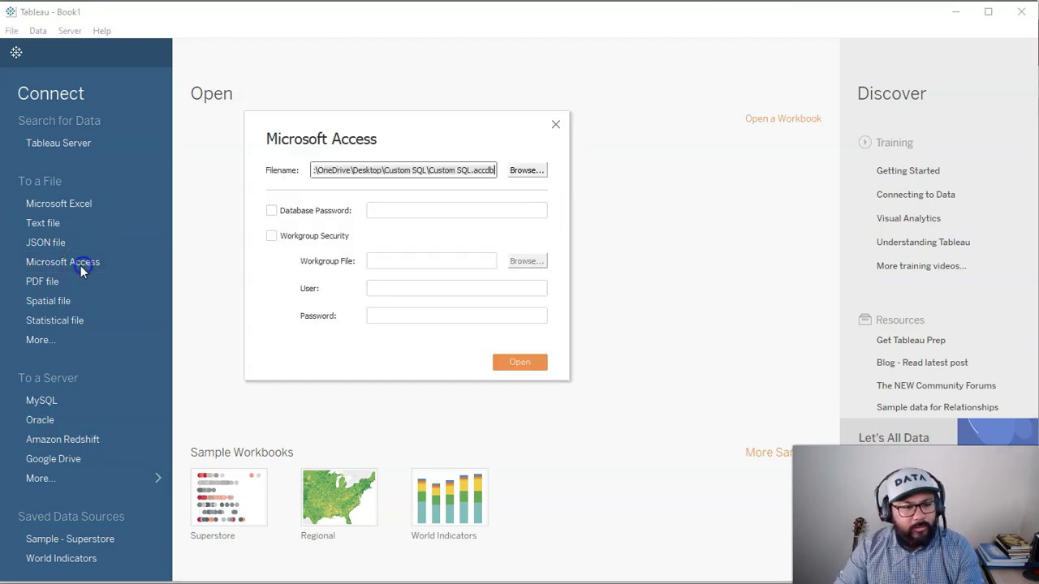
{"action": "left_click", "coordinate": [525, 170]}
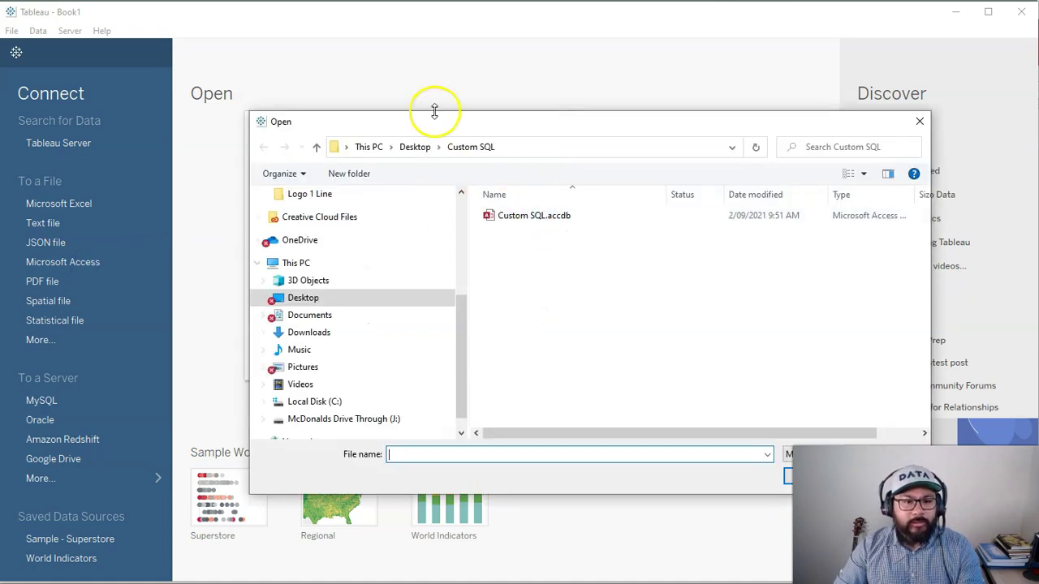
{"action": "left_click", "coordinate": [534, 215]}
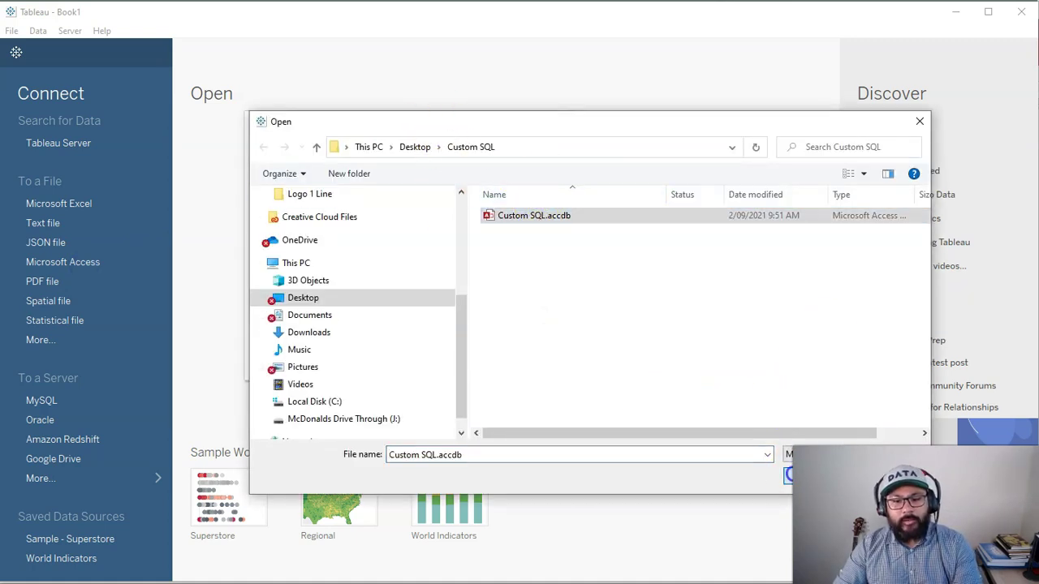
{"action": "left_click", "coordinate": [814, 477]}
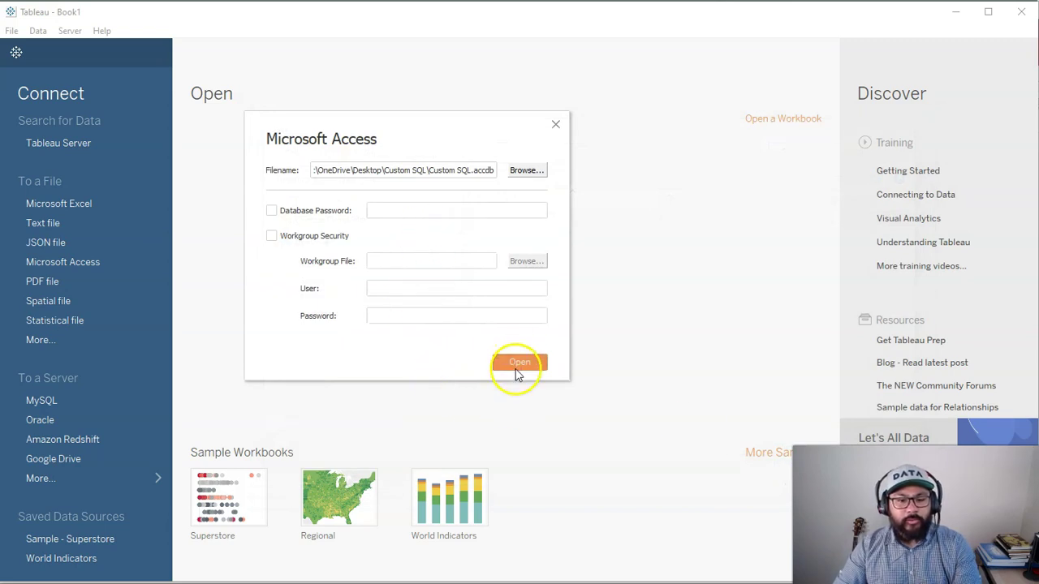
{"action": "left_click", "coordinate": [517, 366]}
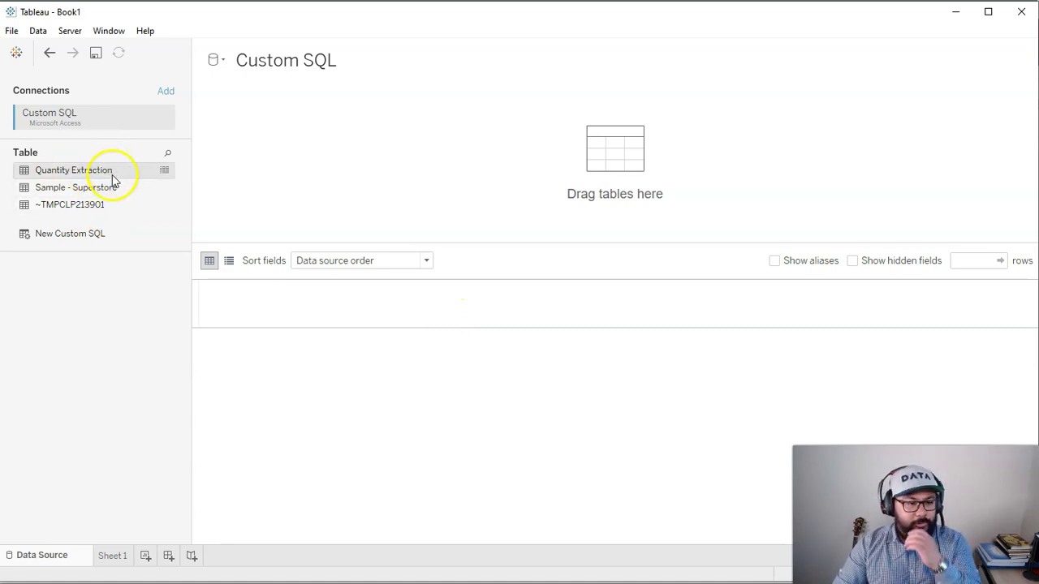
Drag Quantity Extraction onto the canvas to preview Furniture 8,028, Office Supplies 22,906, Technology 6,939.
{"action": "left_click", "coordinate": [84, 193]}
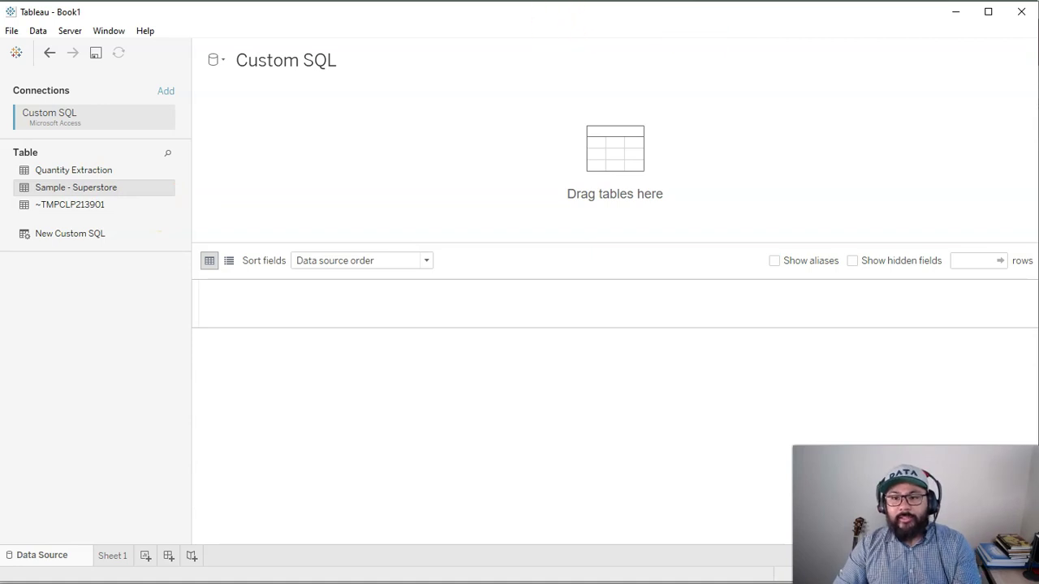
{"action": "key", "text": "alt+Tab"}
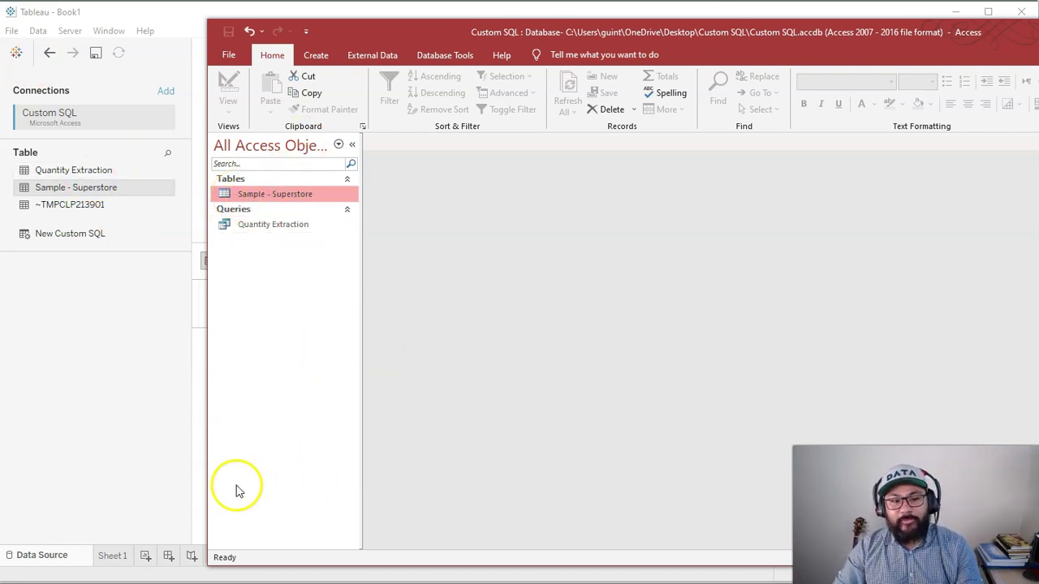
{"action": "left_click", "coordinate": [97, 171]}
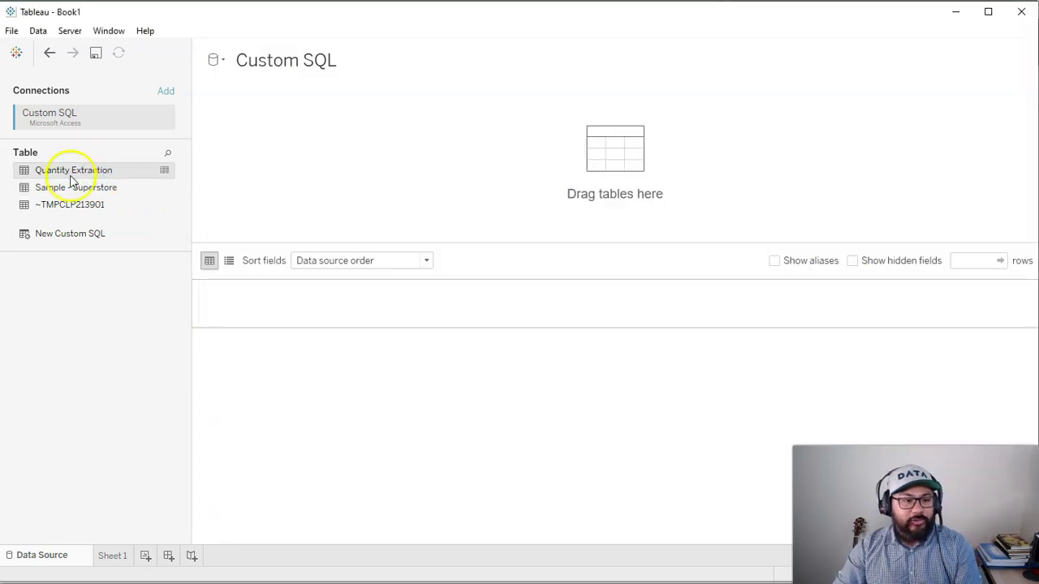
{"action": "left_click_drag", "start_coordinate": [71, 180], "coordinate": [285, 162]}
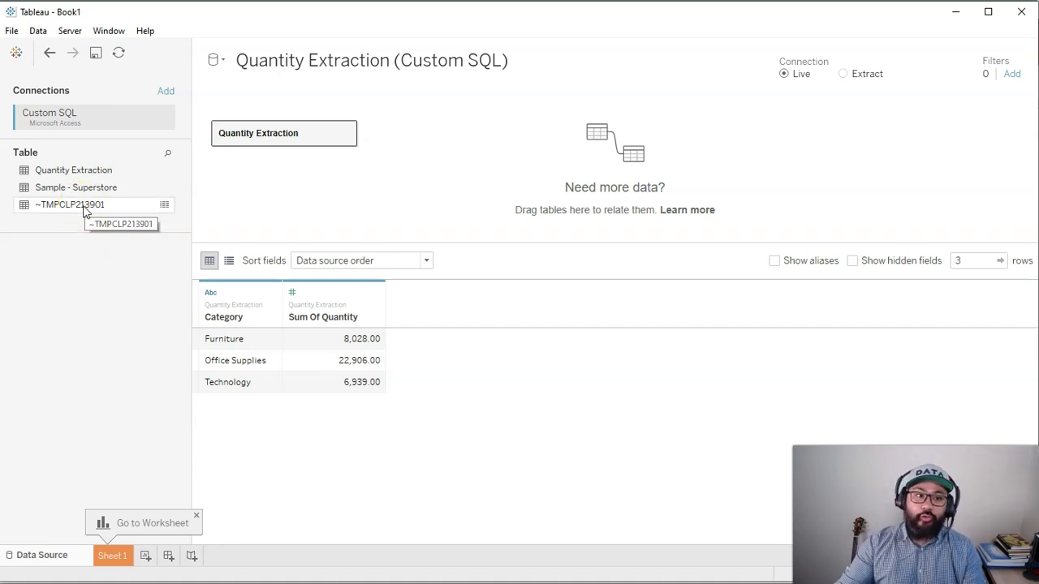
Remove Quantity Extraction from the Tableau canvas and open that query's design in Access.
{"action": "left_click_drag", "start_coordinate": [313, 134], "coordinate": [106, 384]}
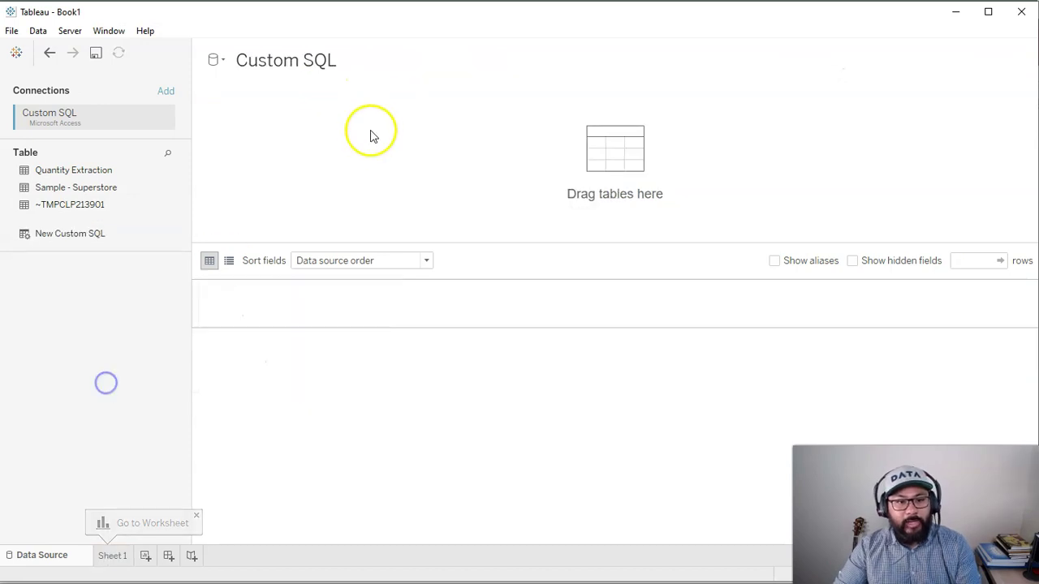
{"action": "left_click", "coordinate": [63, 167]}
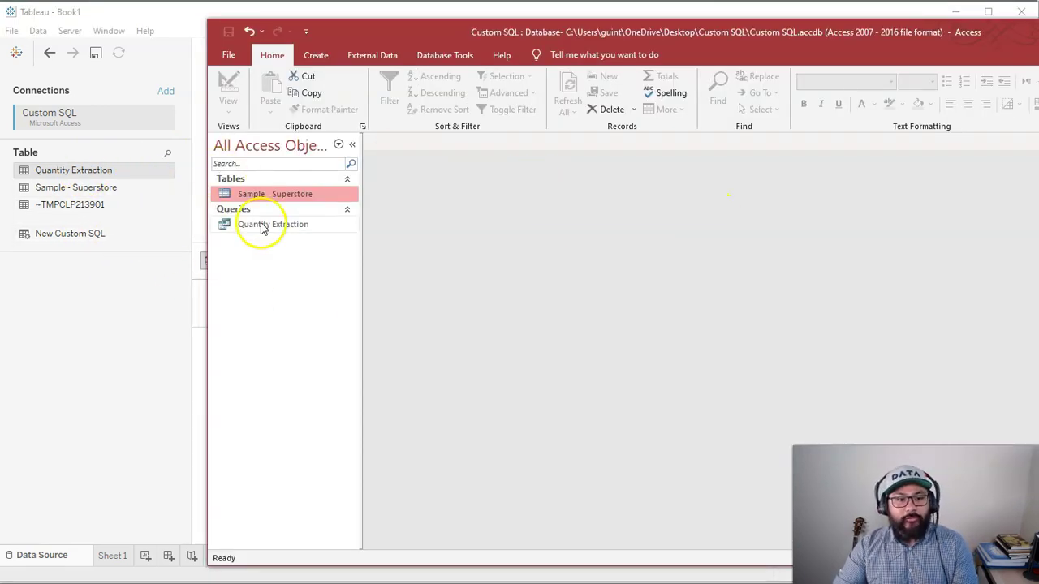
{"action": "left_click", "coordinate": [260, 224]}
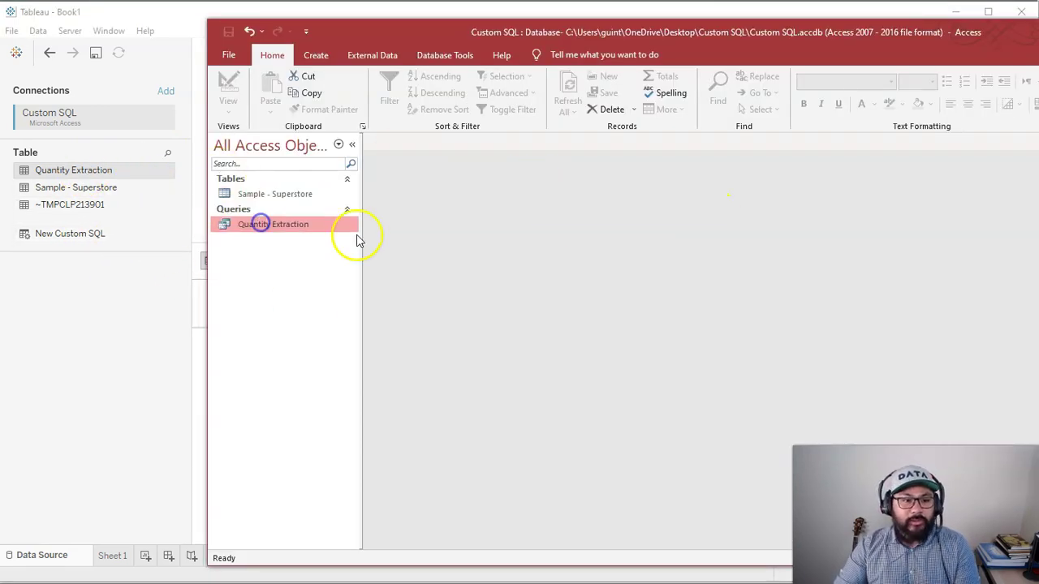
{"action": "right_click", "coordinate": [262, 227]}
{"action": "left_click", "coordinate": [312, 257]}
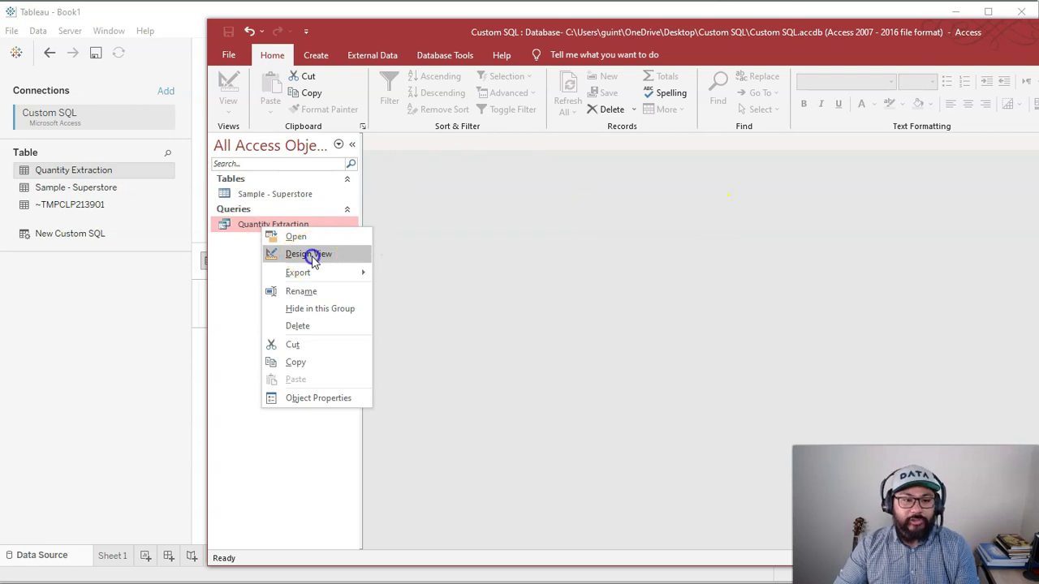
Switch the query to SQL View and select its whole SQL statement.
{"action": "right_click", "coordinate": [428, 148]}
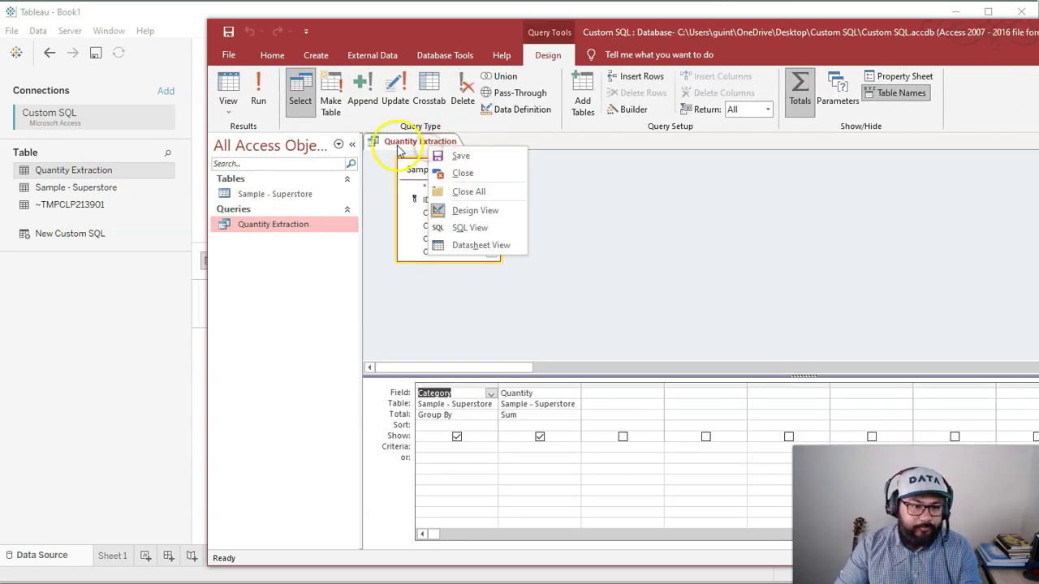
{"action": "left_click", "coordinate": [491, 227]}
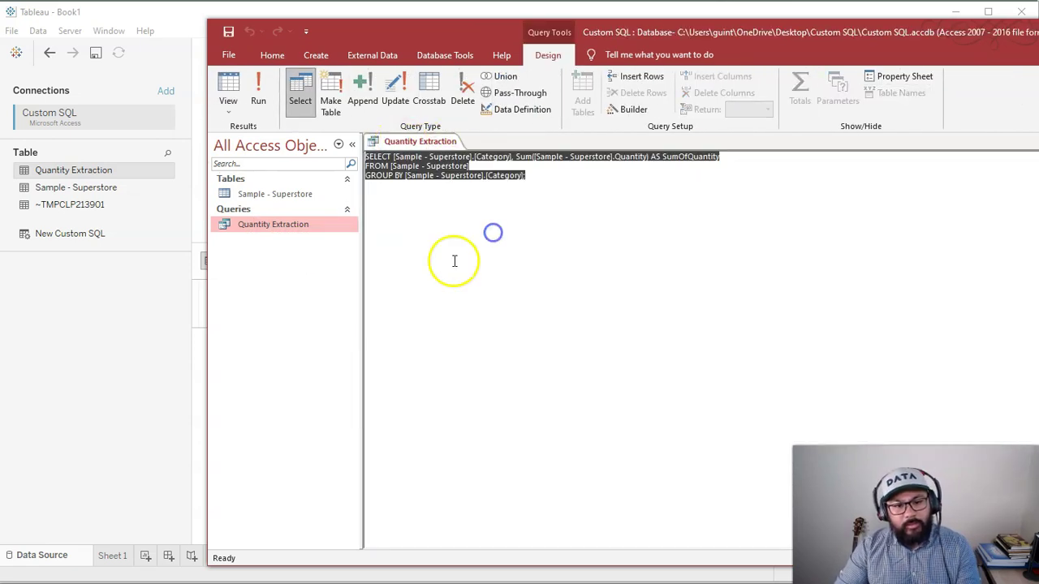
{"action": "left_click", "coordinate": [543, 187]}
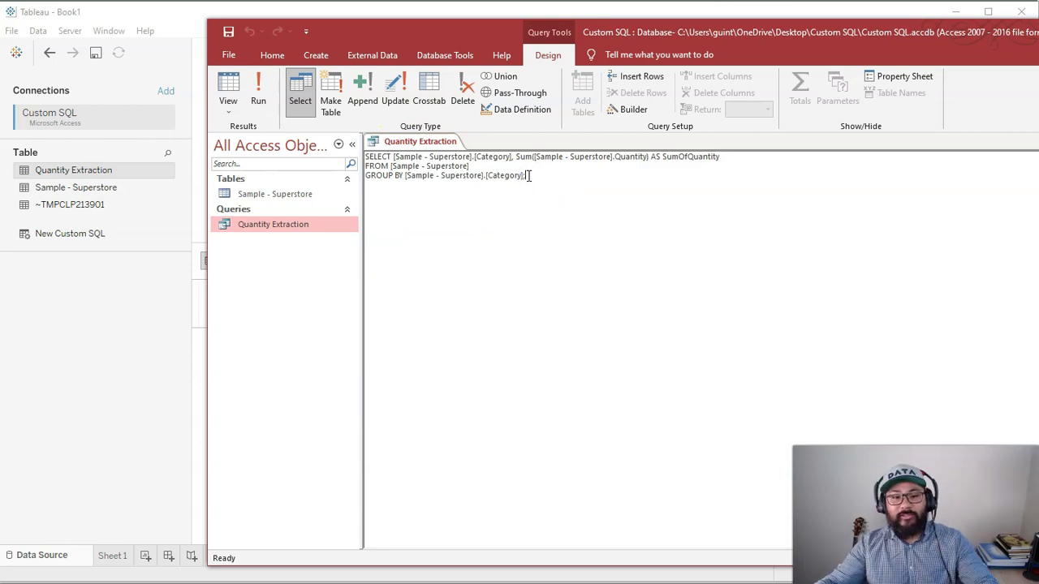
{"action": "left_click", "coordinate": [519, 174]}
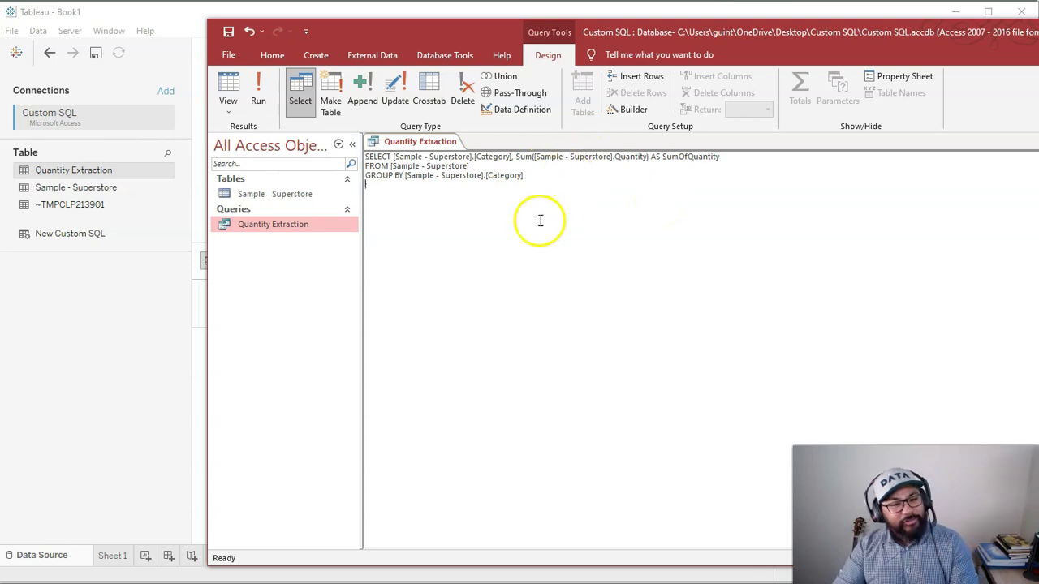
{"action": "left_click", "coordinate": [518, 177]}
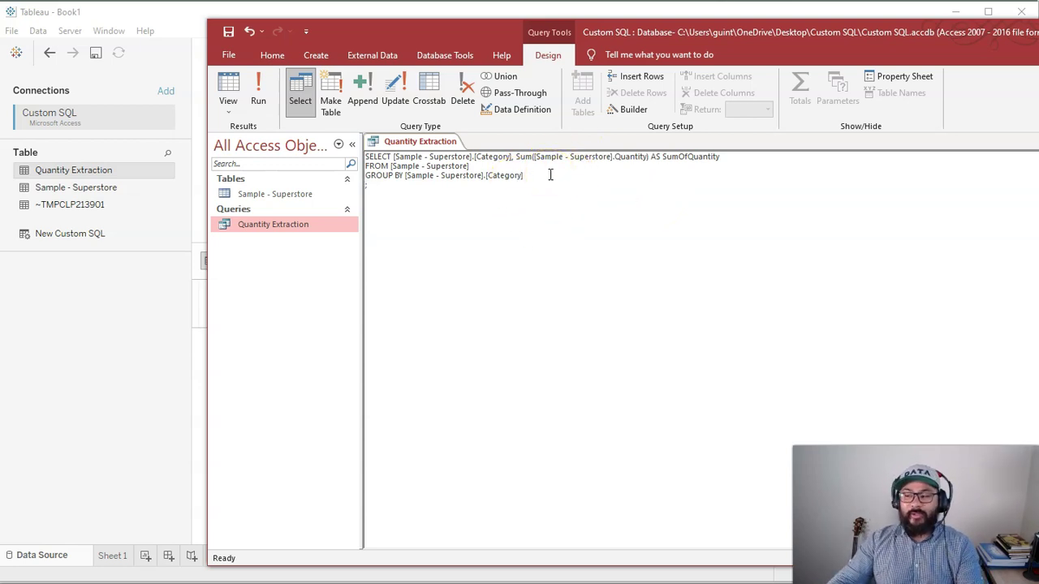
{"action": "left_click", "coordinate": [511, 156]}
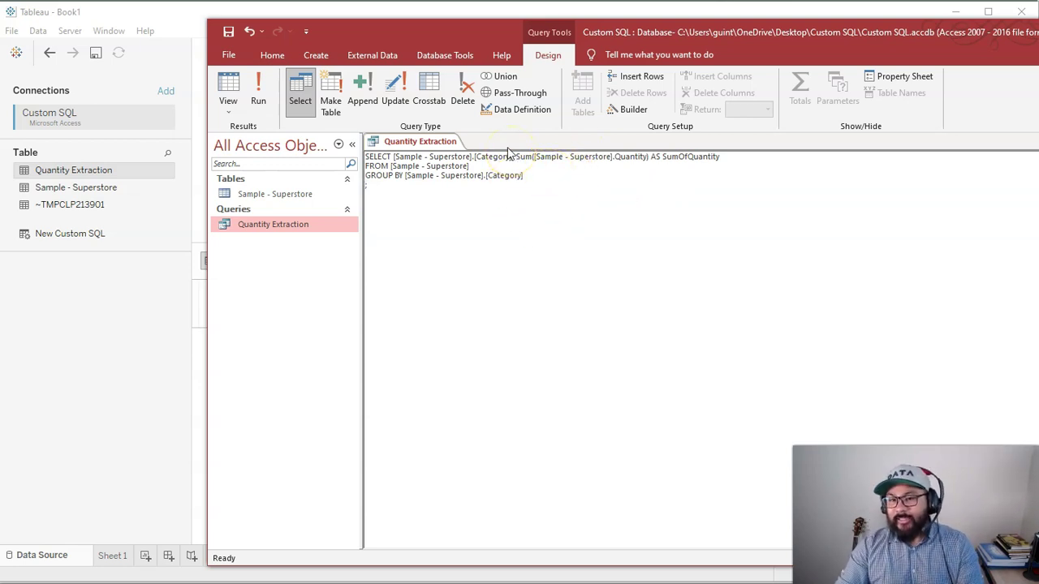
{"action": "left_click", "coordinate": [545, 181]}
{"action": "left_click_drag", "start_coordinate": [547, 178], "coordinate": [387, 151]}
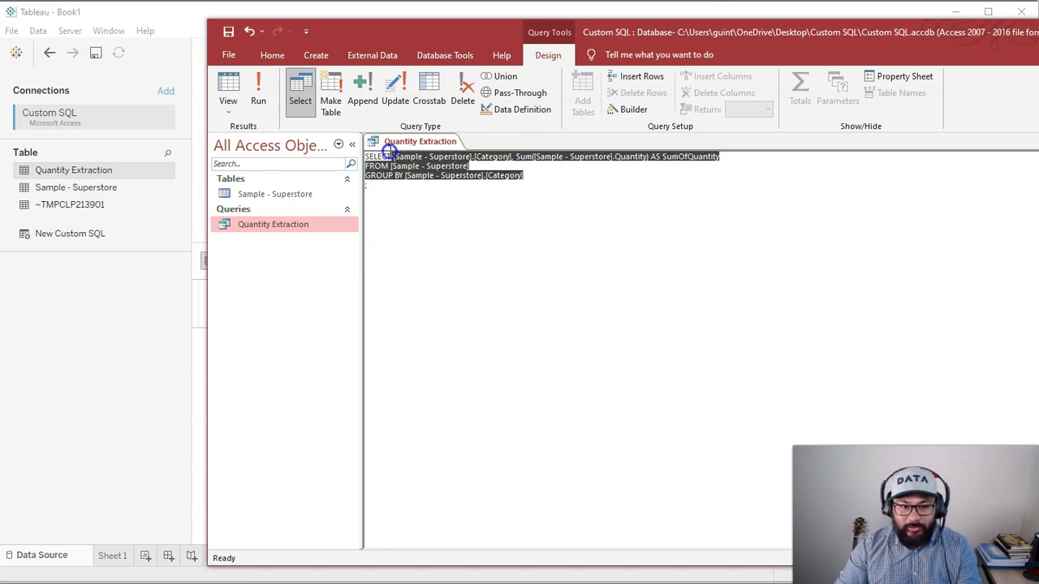
{"action": "left_click", "coordinate": [528, 174]}
{"action": "left_click_drag", "start_coordinate": [528, 174], "coordinate": [184, 100]}
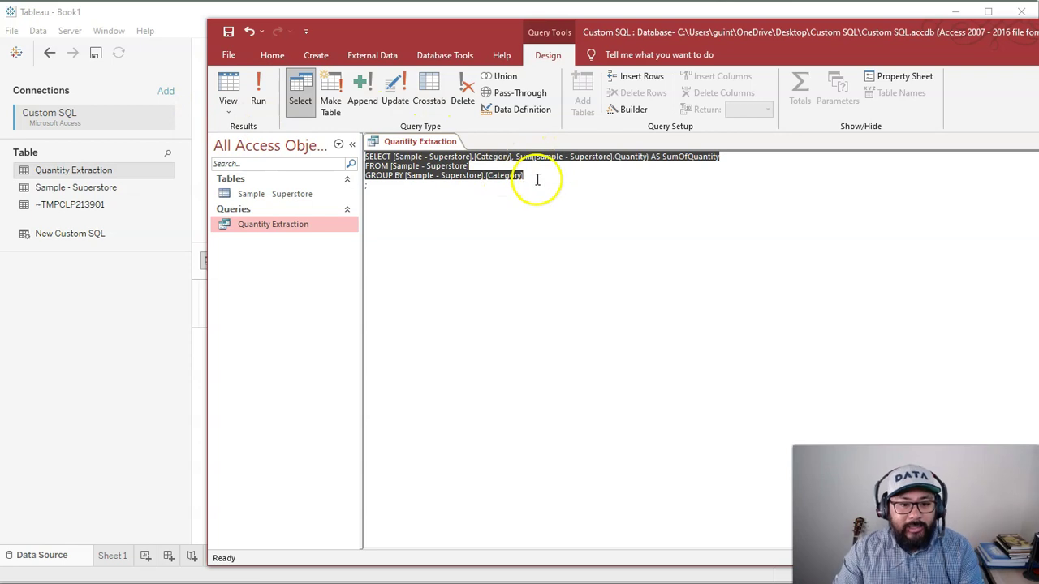
Add a New Custom SQL query to the canvas and paste the Access SQL statement.
{"action": "left_click", "coordinate": [138, 327]}
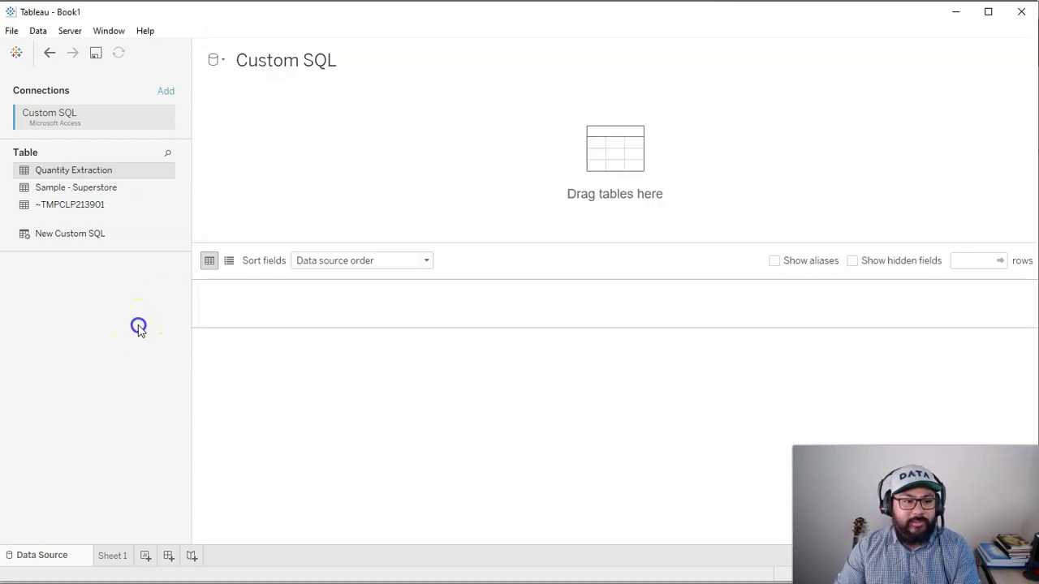
{"action": "left_click_drag", "start_coordinate": [99, 237], "coordinate": [279, 155]}
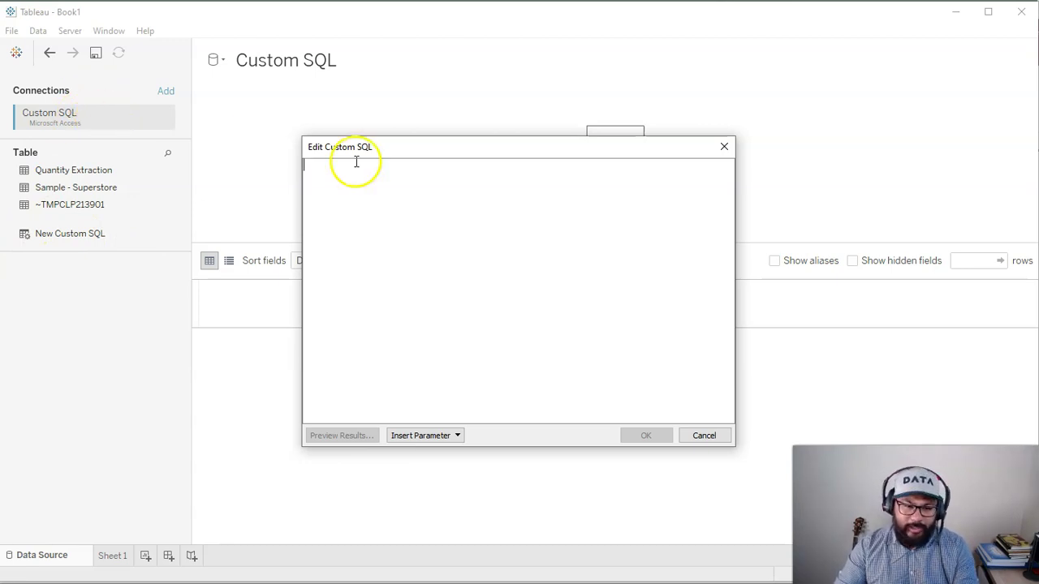
{"action": "left_click", "coordinate": [491, 217]}
{"action": "key", "text": "ctrl+v"}
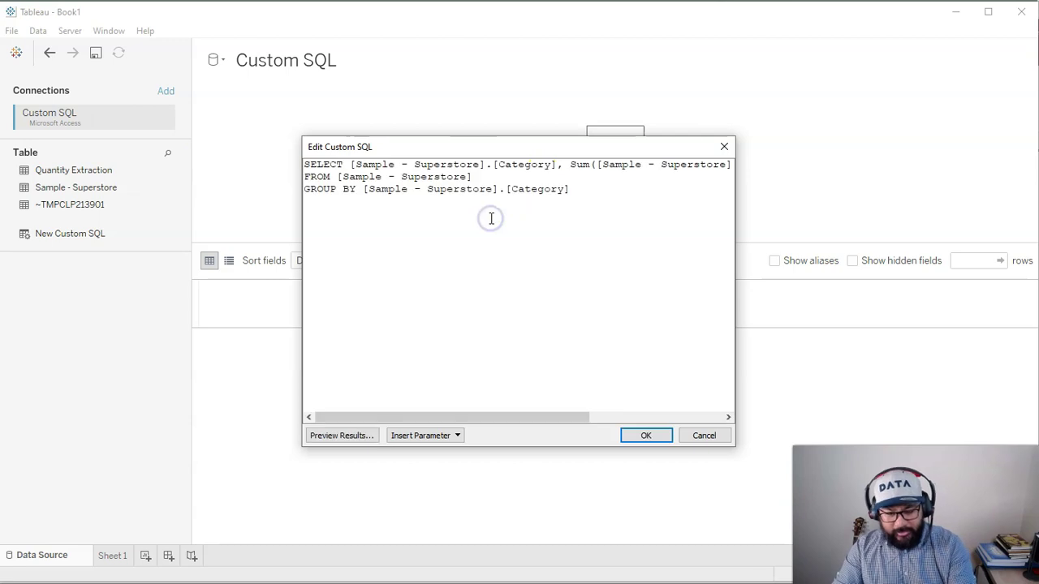
Put the Category and Sum(Quantity) fields on their own indented lines under SELECT.
{"action": "left_click", "coordinate": [612, 211]}
{"action": "left_click", "coordinate": [351, 164]}
{"action": "key", "text": "Return"}
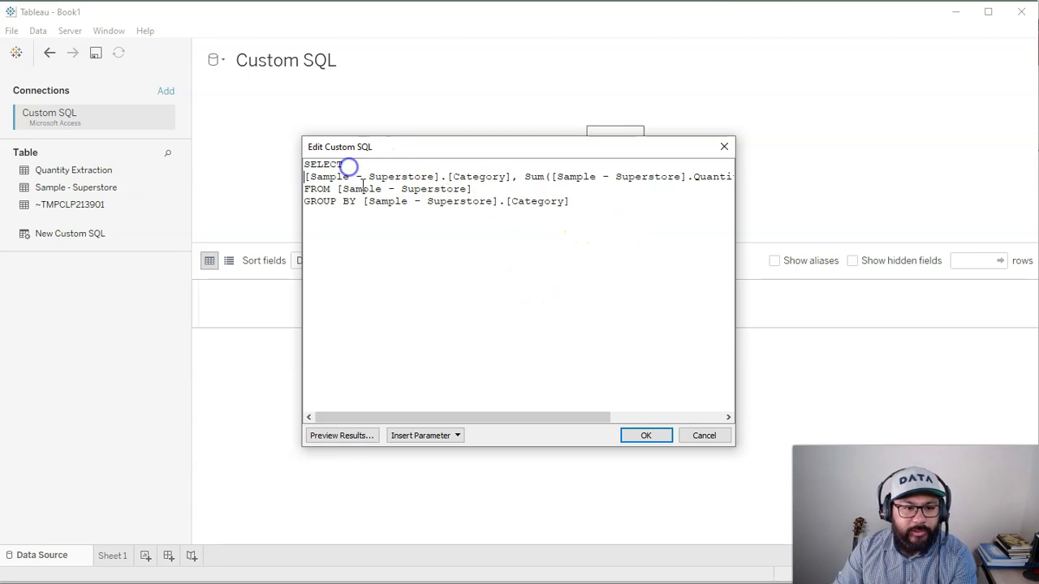
{"action": "left_click", "coordinate": [523, 176]}
{"action": "key", "text": "Return"}
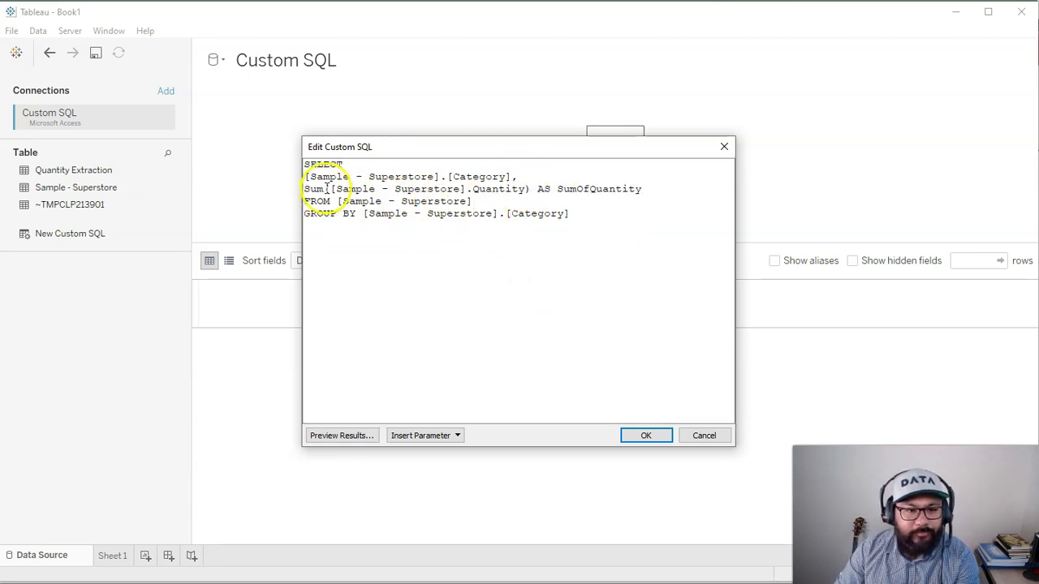
{"action": "left_click", "coordinate": [304, 176]}
{"action": "key", "text": "Tab"}
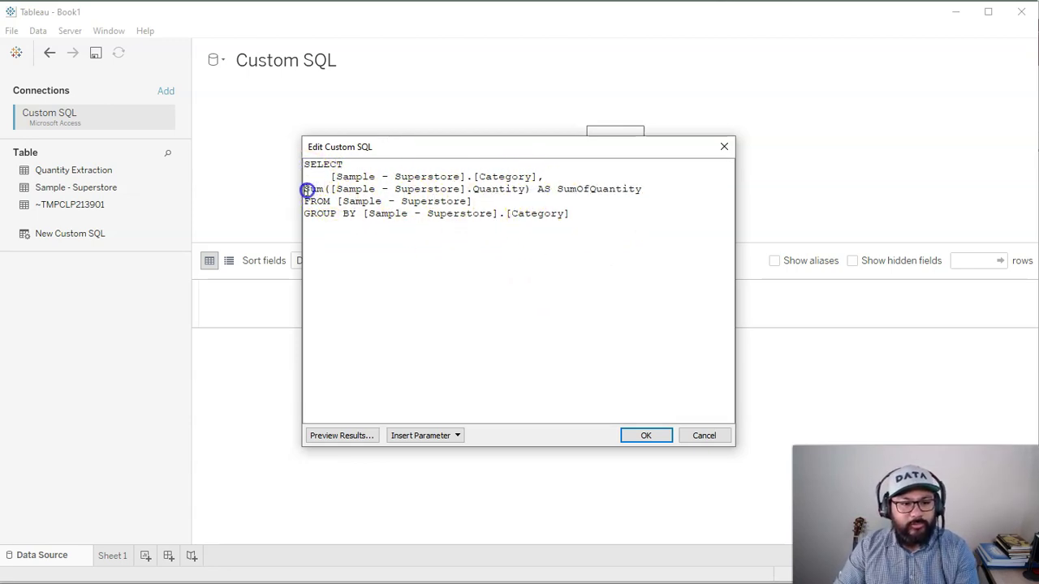
{"action": "left_click", "coordinate": [308, 189]}
{"action": "key", "text": "Tab"}
Add blank lines above FROM and GROUP BY and remove the trailing semicolon.
{"action": "left_click", "coordinate": [303, 214]}
{"action": "key", "text": "Return"}
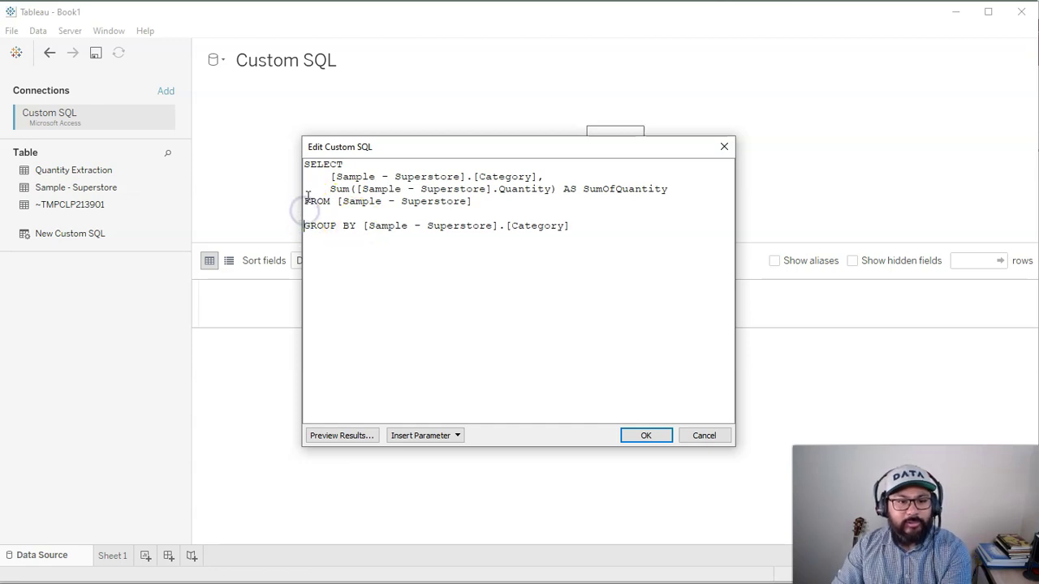
{"action": "left_click", "coordinate": [305, 201]}
{"action": "key", "text": "Return"}
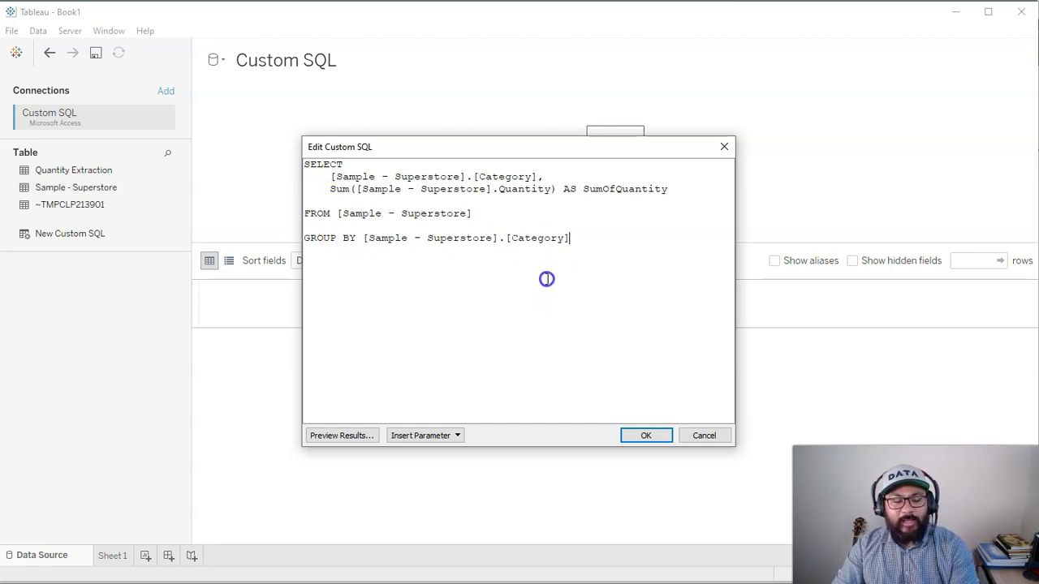
{"action": "left_click", "coordinate": [627, 227]}
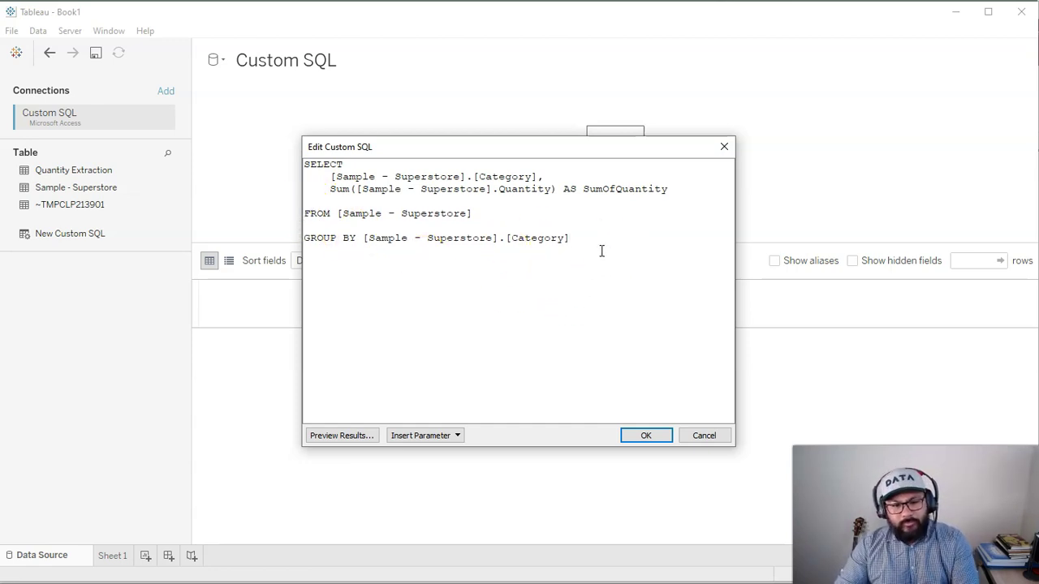
{"action": "left_click", "coordinate": [596, 251]}
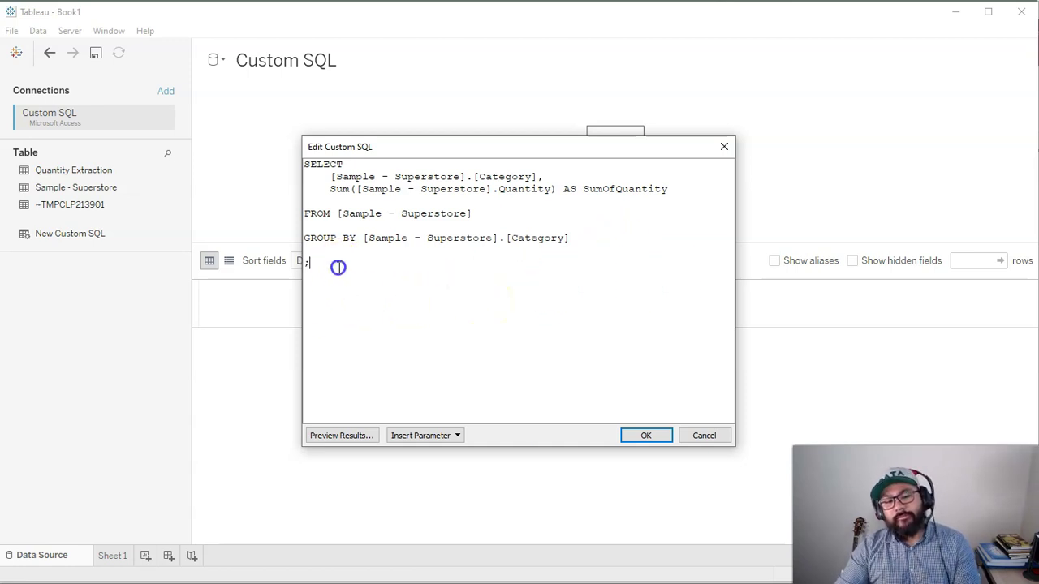
{"action": "left_click_drag", "start_coordinate": [309, 261], "coordinate": [302, 262]}
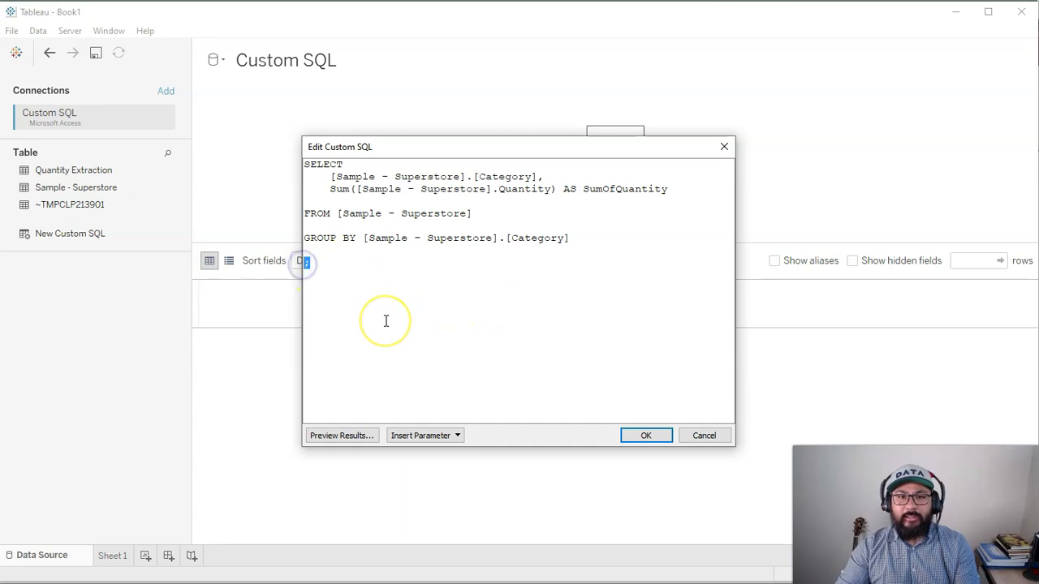
{"action": "left_click", "coordinate": [326, 263]}
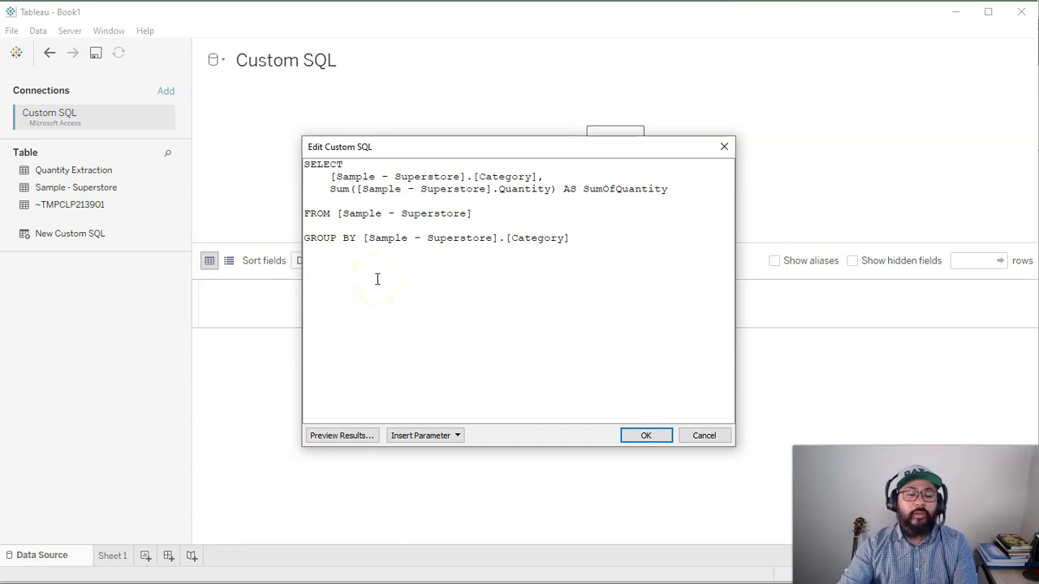
Run the custom SQL query, showing Furniture 8,028, Office Supplies 22,906, Technology 6,939, and rename it 'Category Quantity'.
{"action": "left_click", "coordinate": [648, 436]}
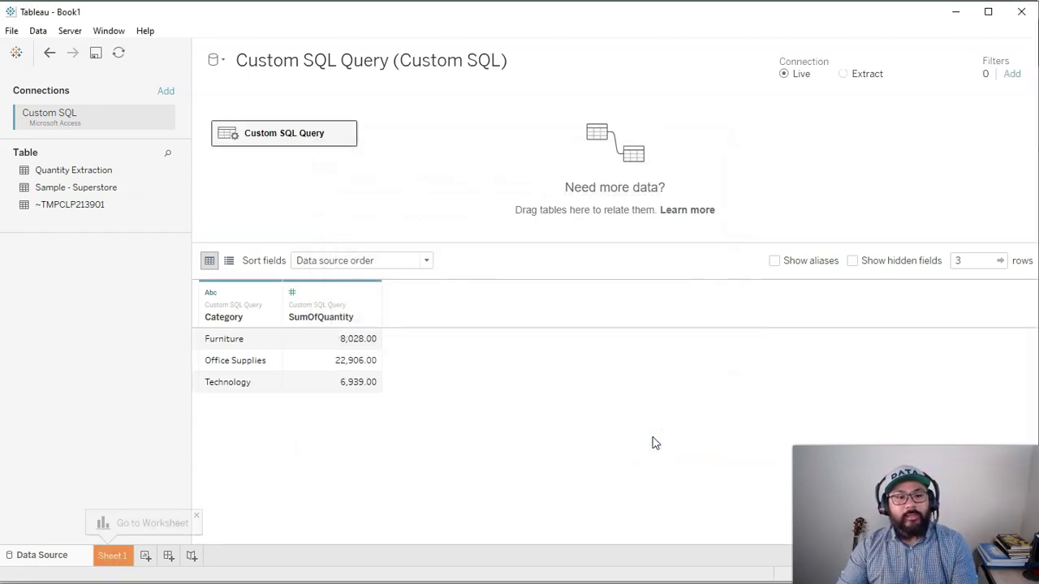
{"action": "right_click", "coordinate": [321, 143]}
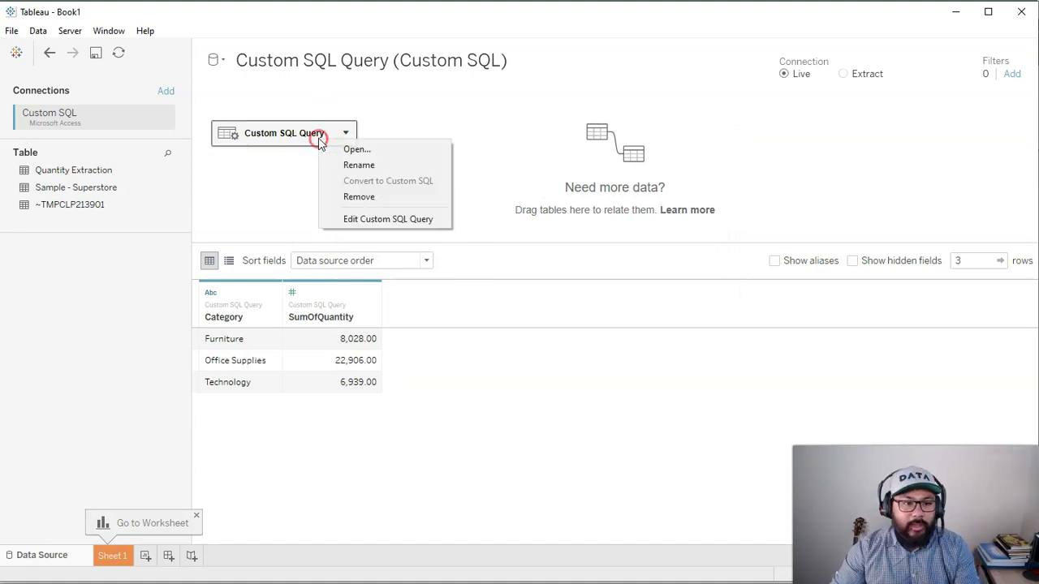
{"action": "left_click", "coordinate": [376, 169]}
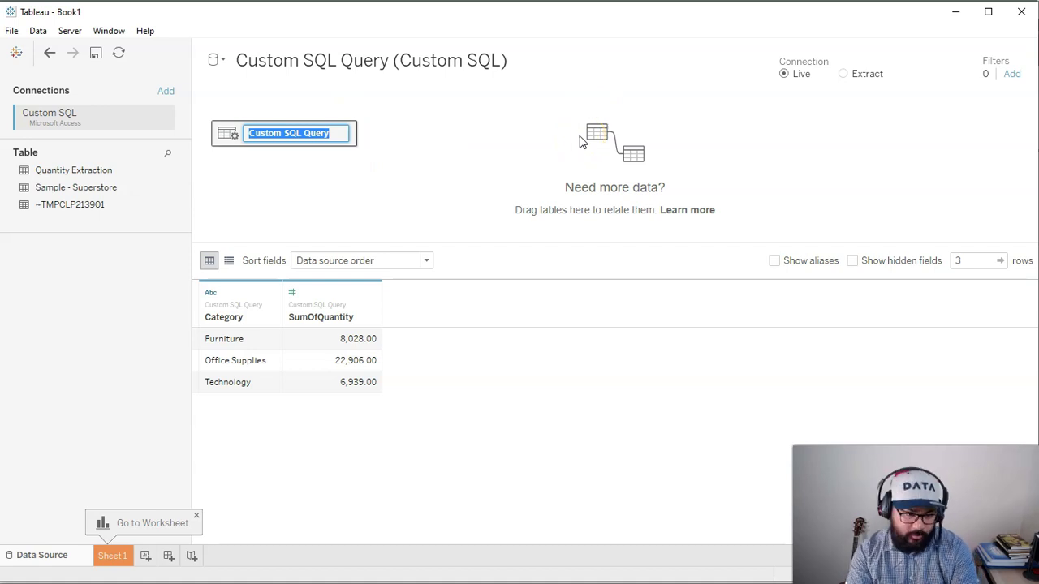
{"action": "type", "text": "Category Quantity"}
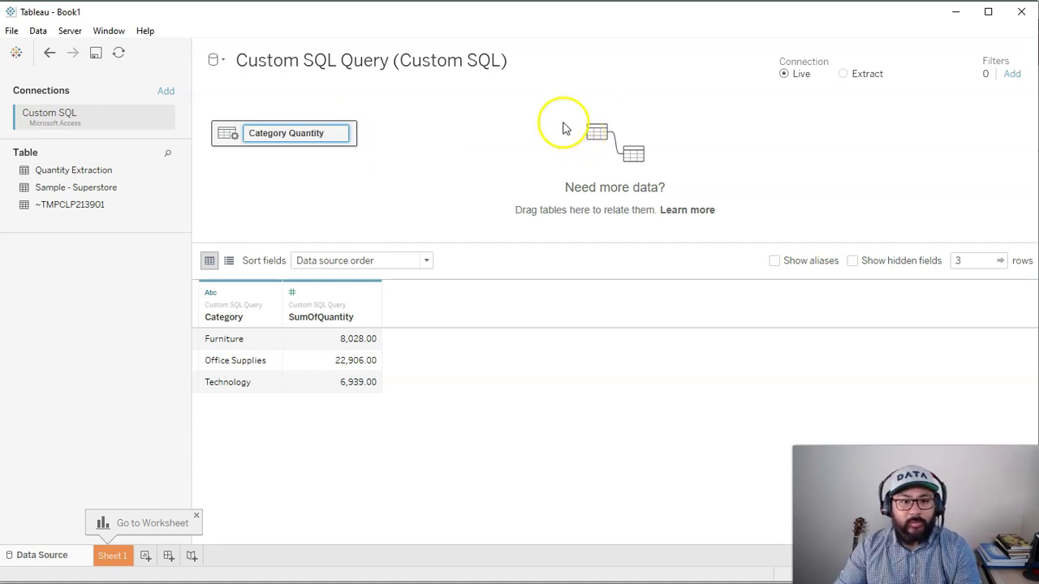
{"action": "key", "text": "Return"}
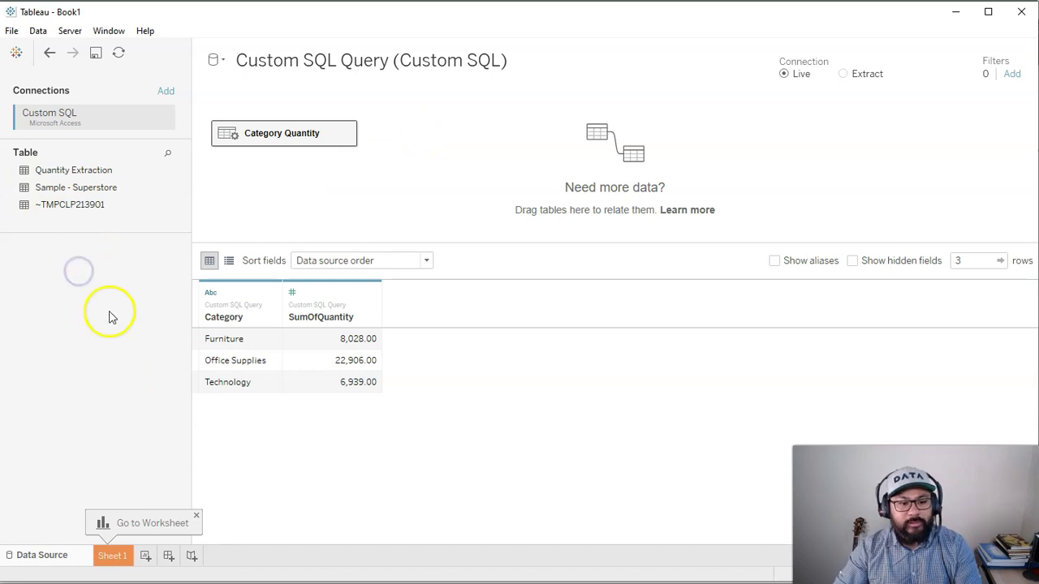
{"action": "left_click", "coordinate": [196, 515]}
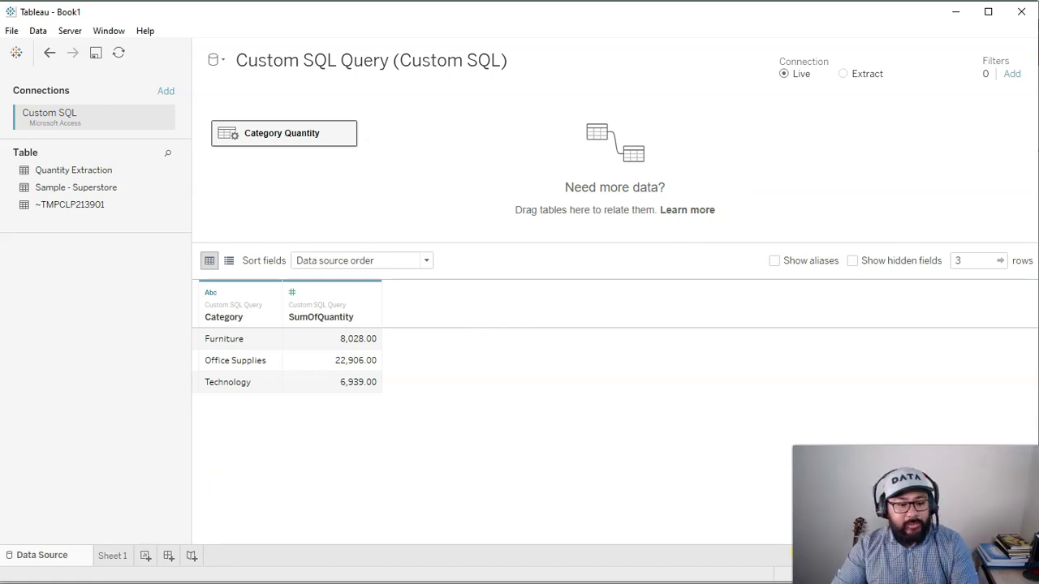
Bring the YouTube Studio Comments window forward and maximize it to show the custom SQL request.
{"action": "left_click", "coordinate": [46, 575]}
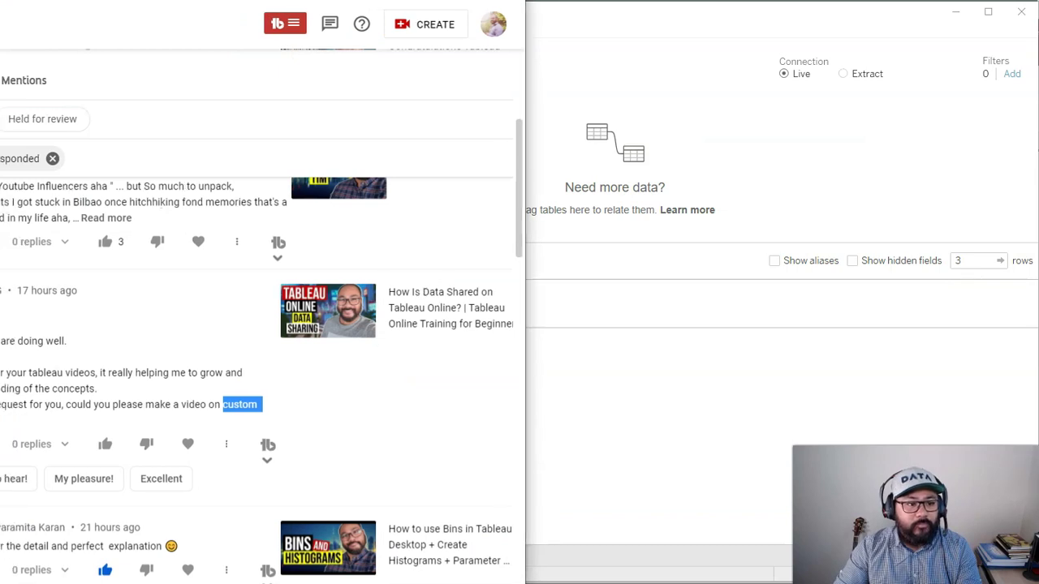
{"action": "key", "text": "super+Up"}
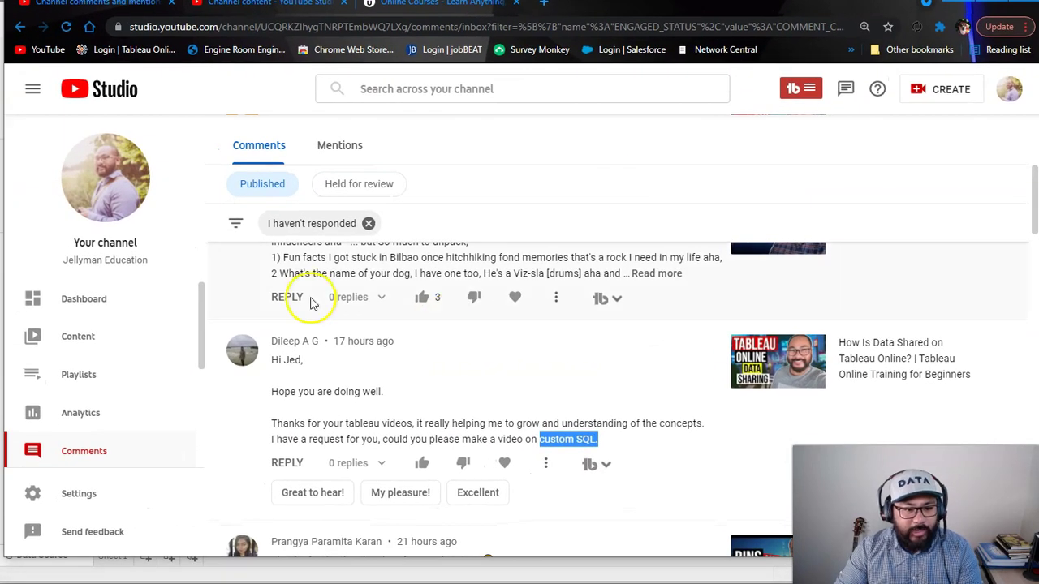